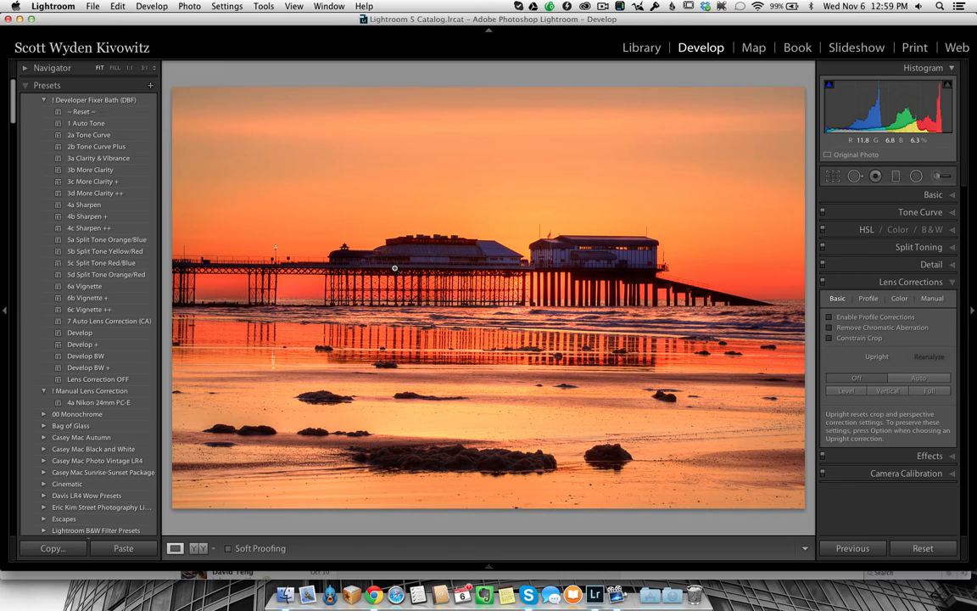
Compare the finished pier sunset photo with its unedited version and dismiss the reminder notification.
key(Right)
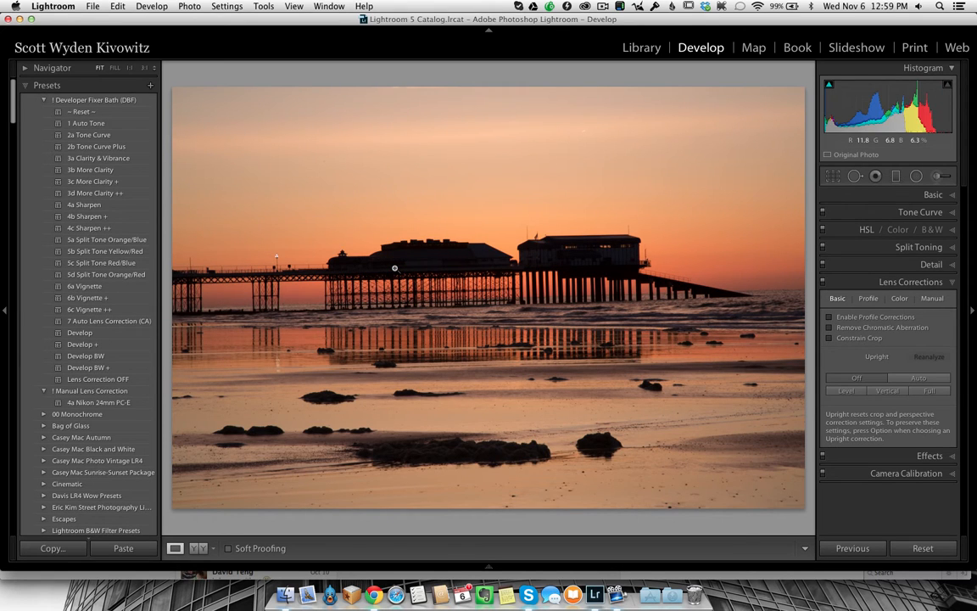
key(Right)
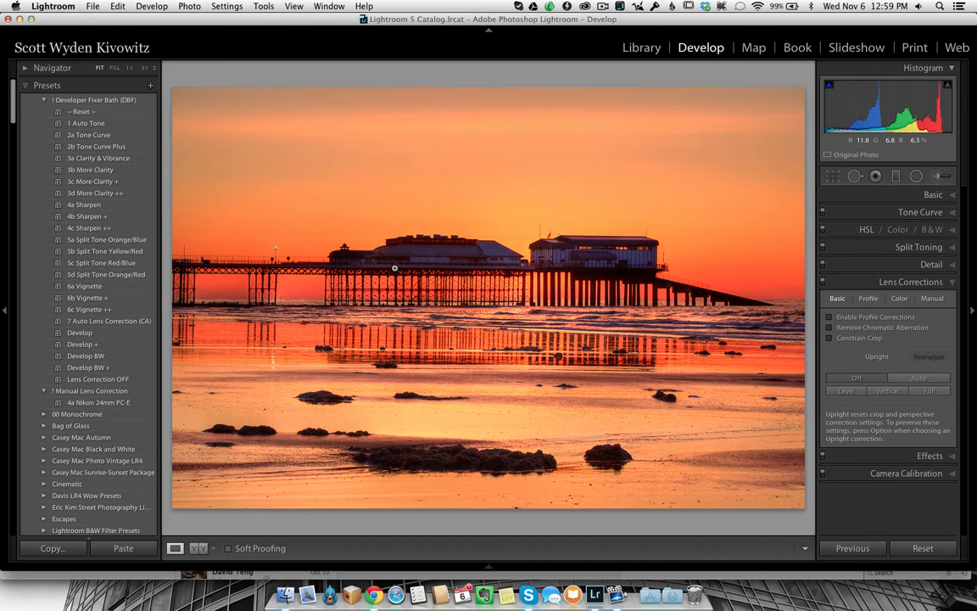
key(Right)
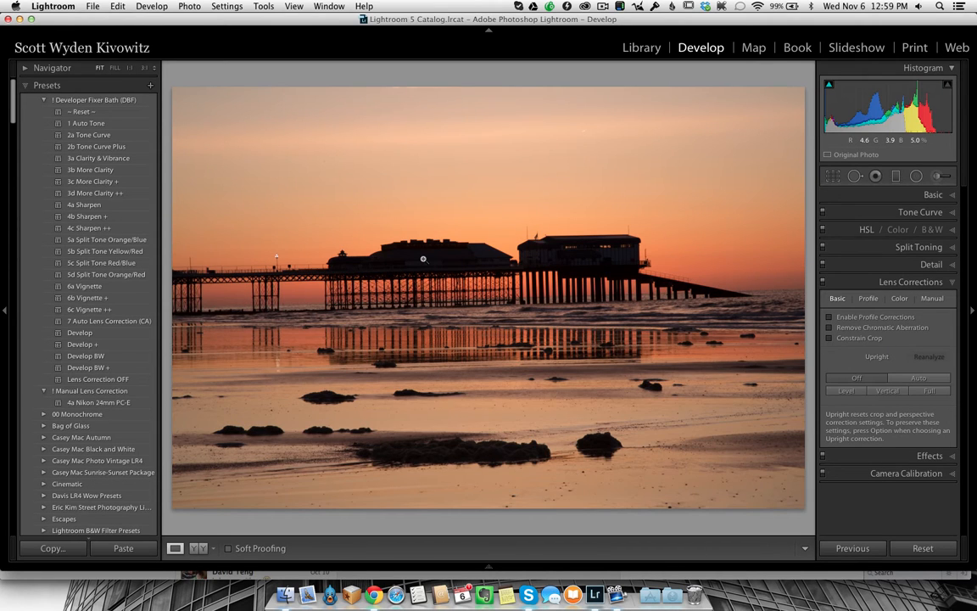
key(Right)
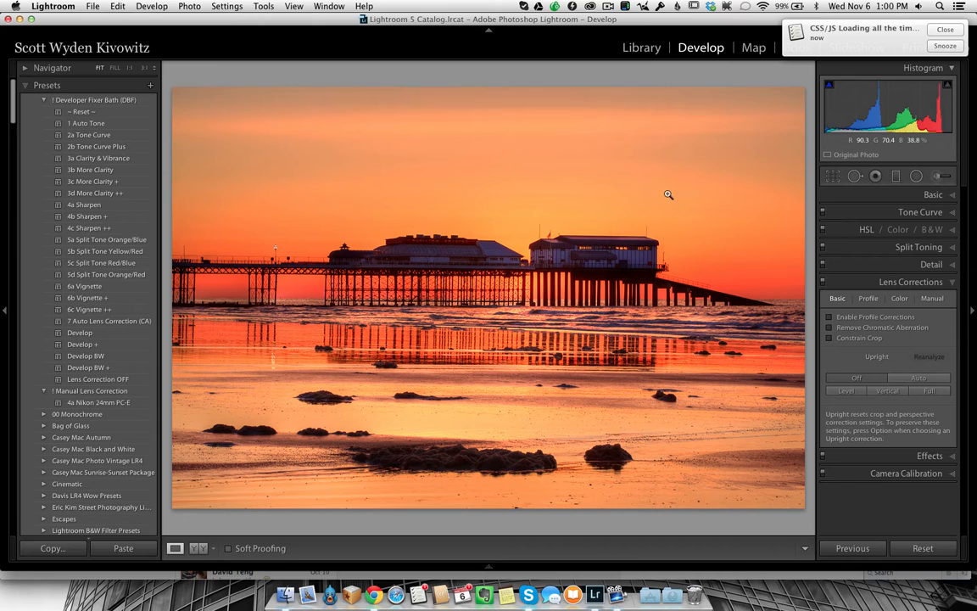
scroll(847, 34, right, 3)
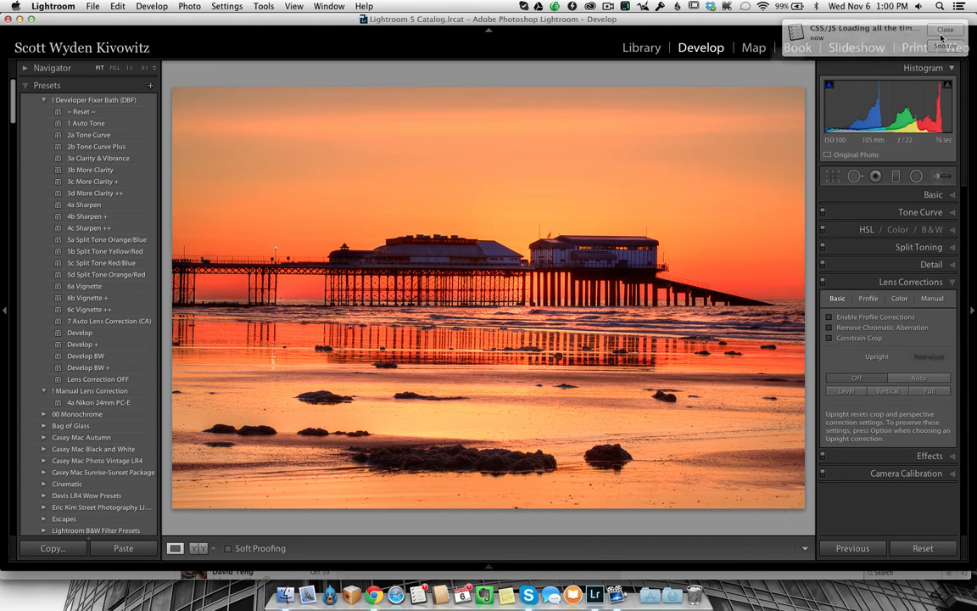
key(alt)
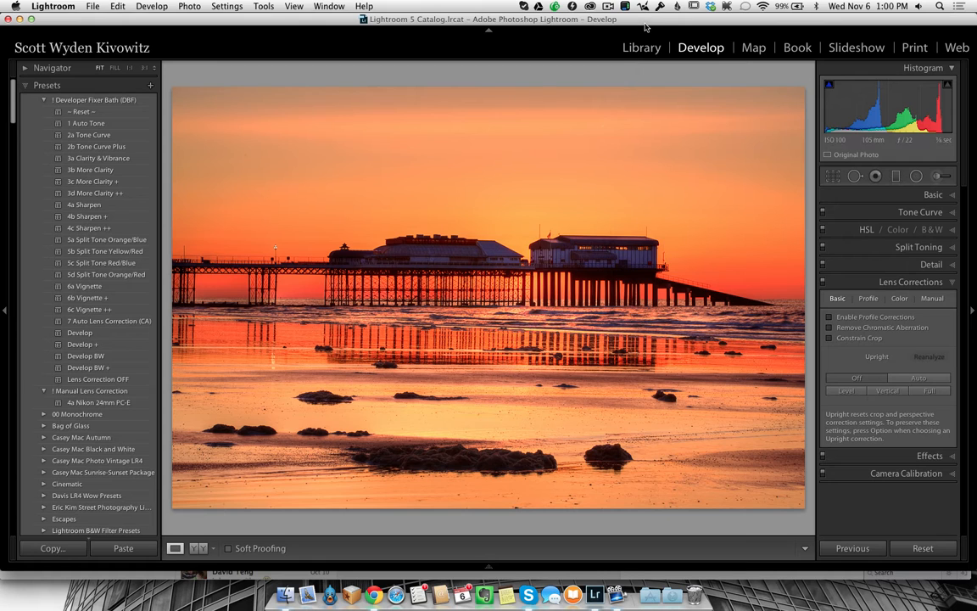
Straighten the unedited pier photo by rotating it about 1.34 degrees and apply the crop.
key(Right)
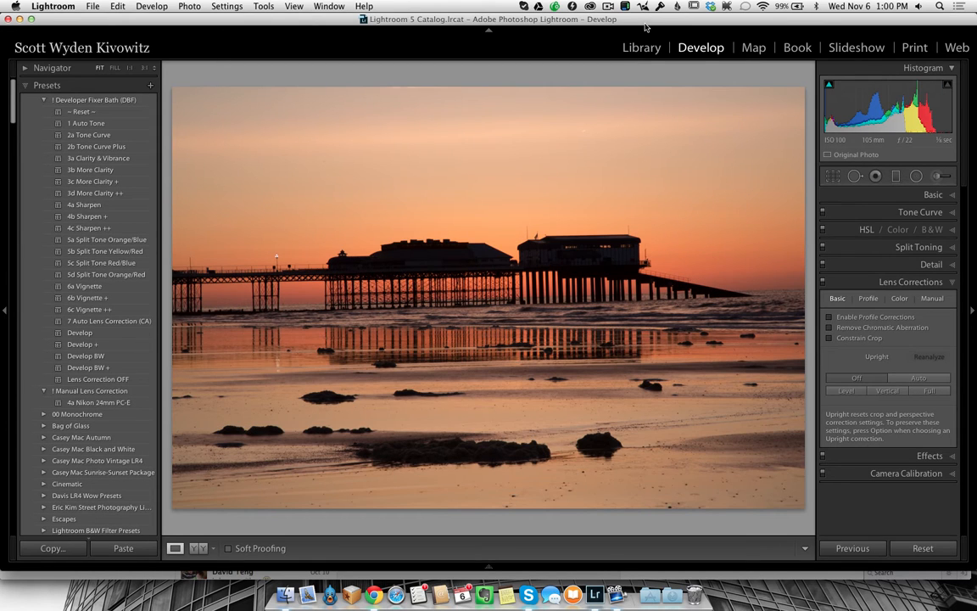
key(r)
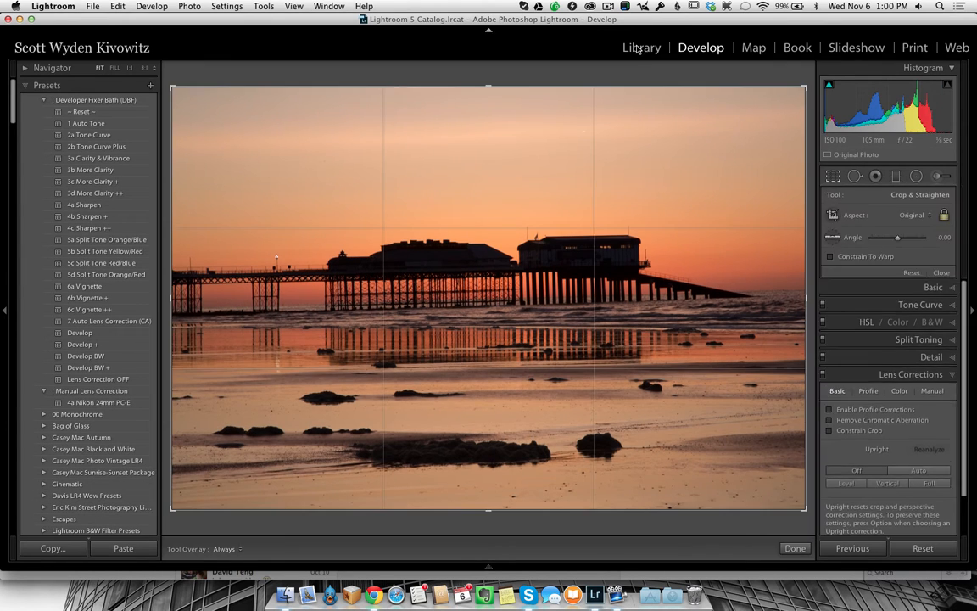
drag(646, 65, 653, 68)
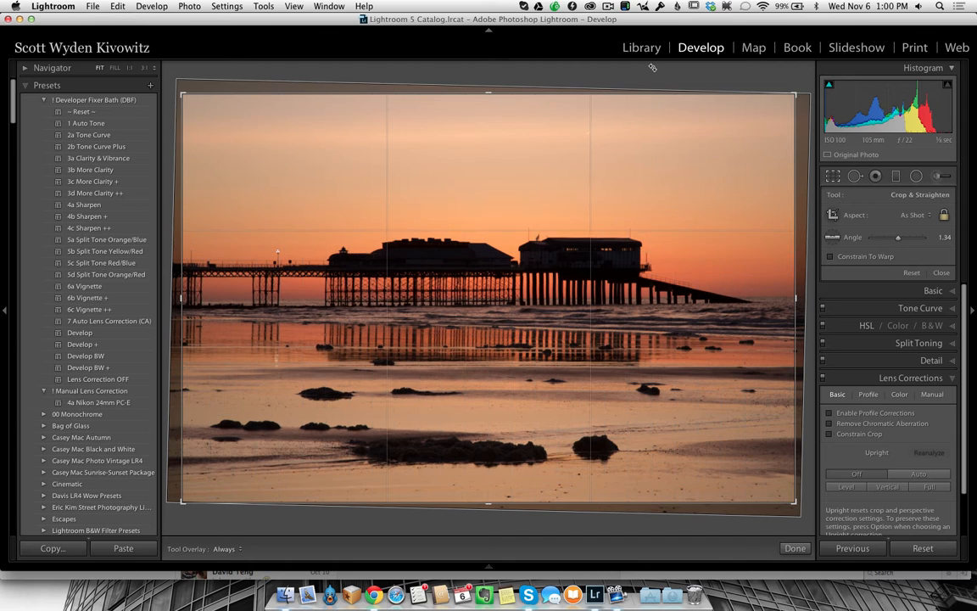
key(Return)
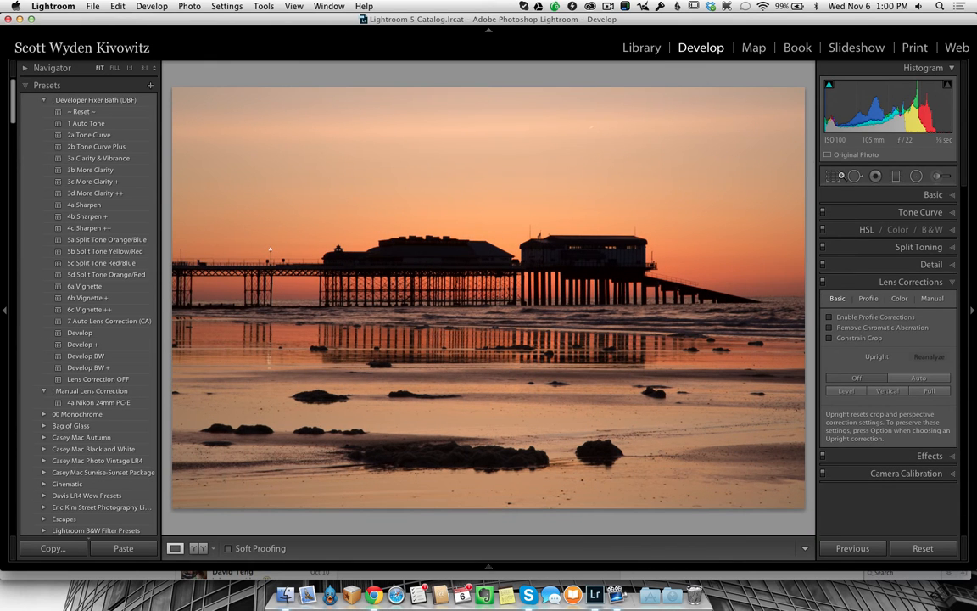
Check the straightened photo against the finished version and set its white balance Temp to 4842.
key(Right)
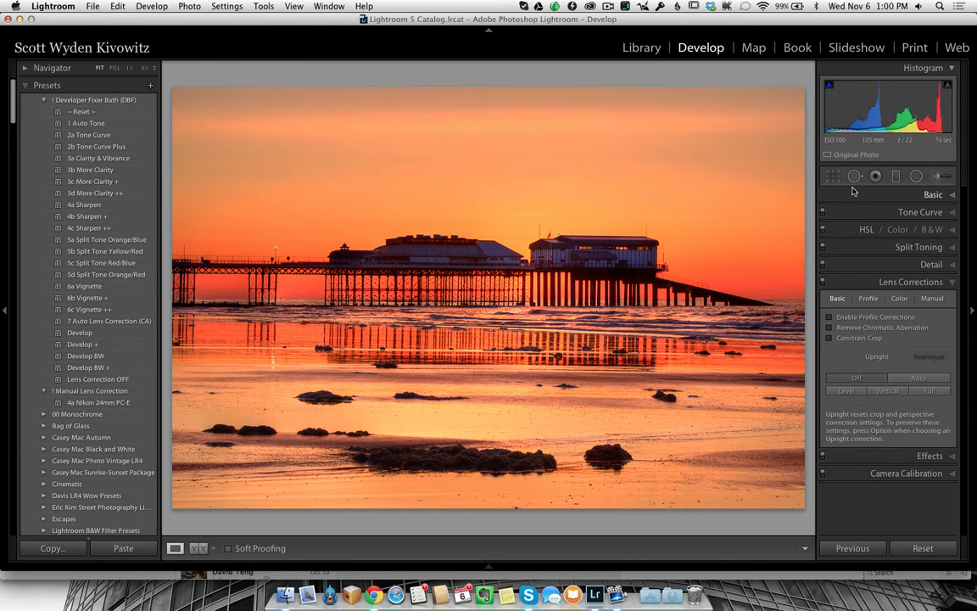
key(Left)
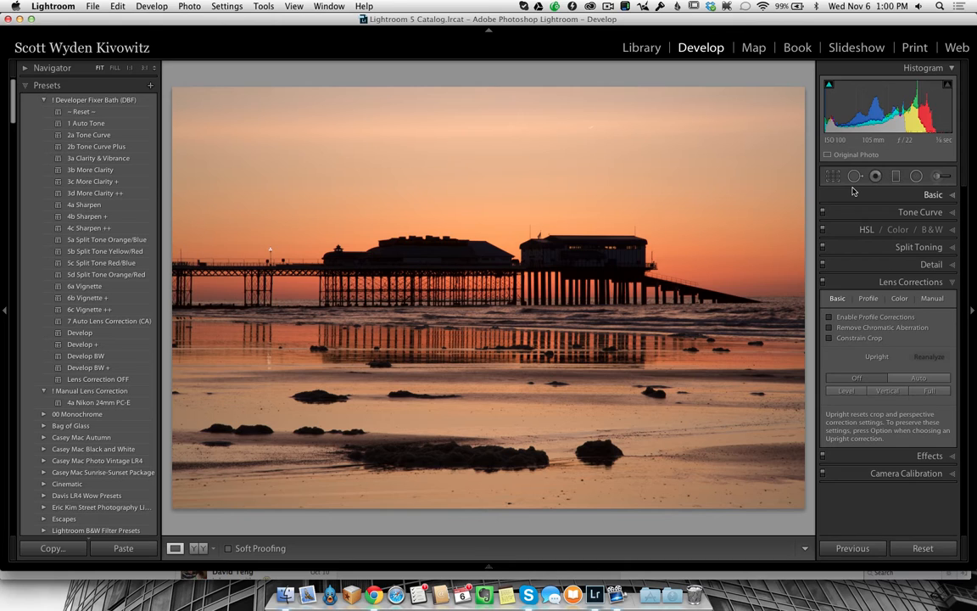
click(936, 195)
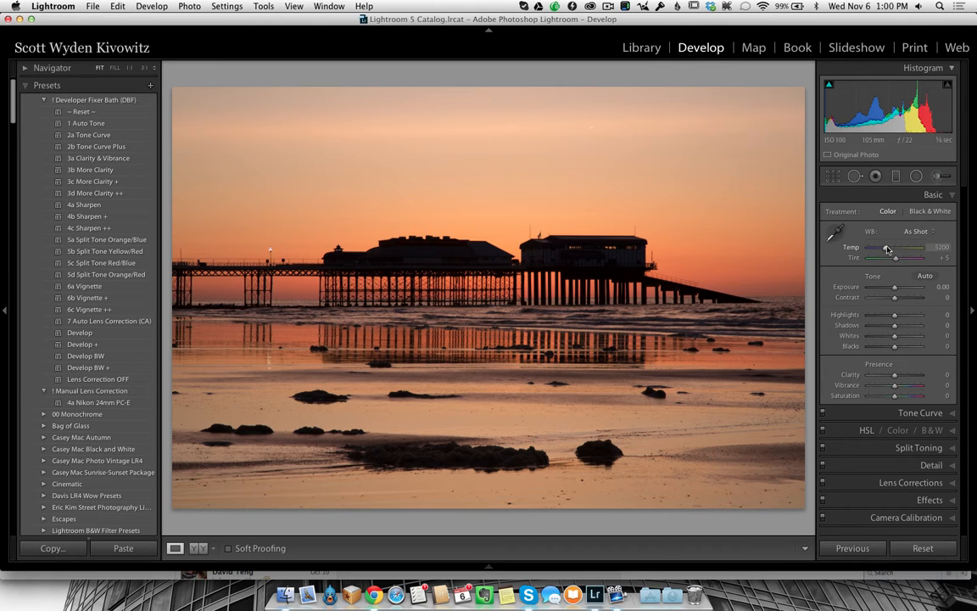
drag(888, 249, 884, 250)
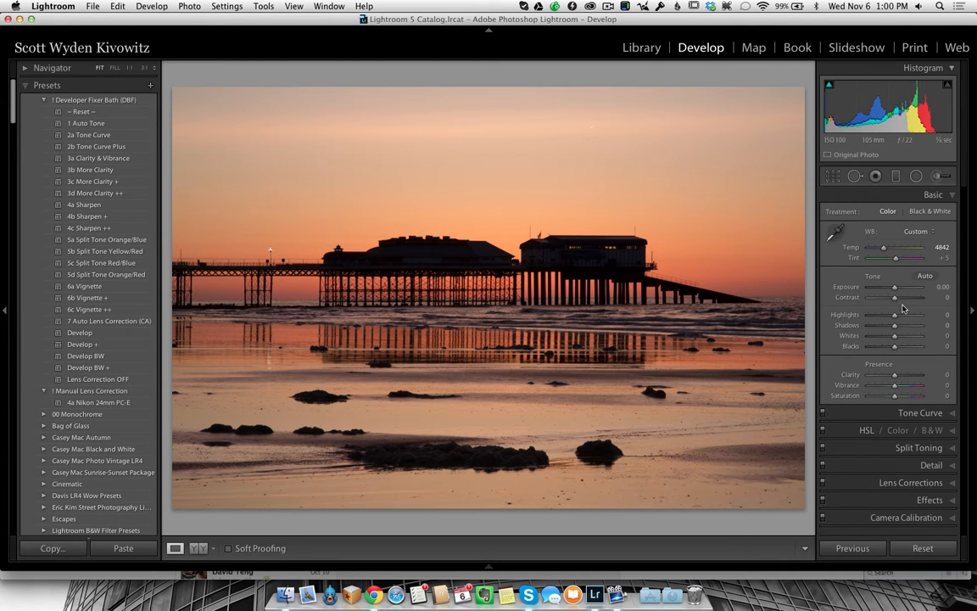
Draw a graduated filter over the upper part of the photo, fading out across the water just below the pier.
click(897, 176)
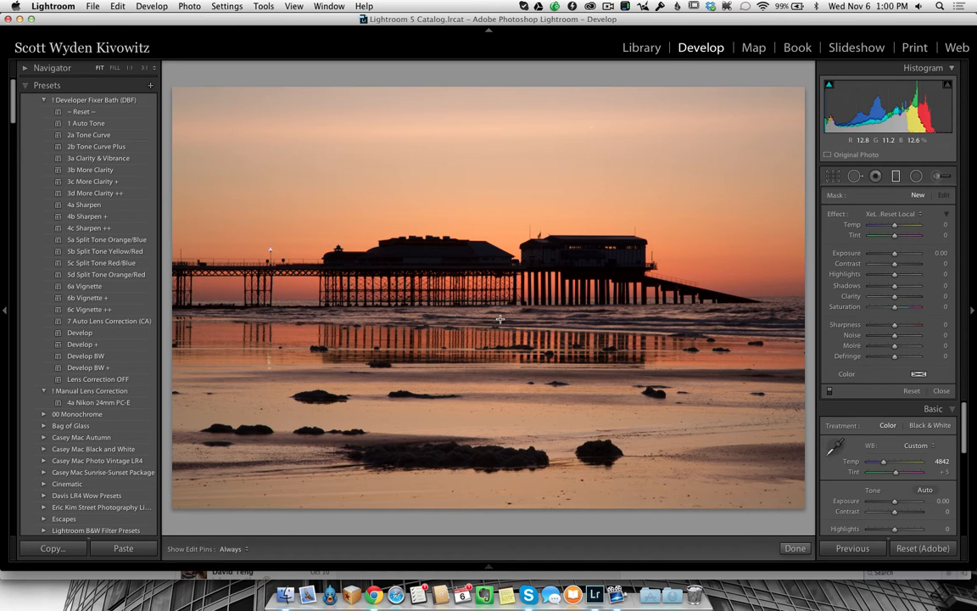
drag(500, 319, 500, 373)
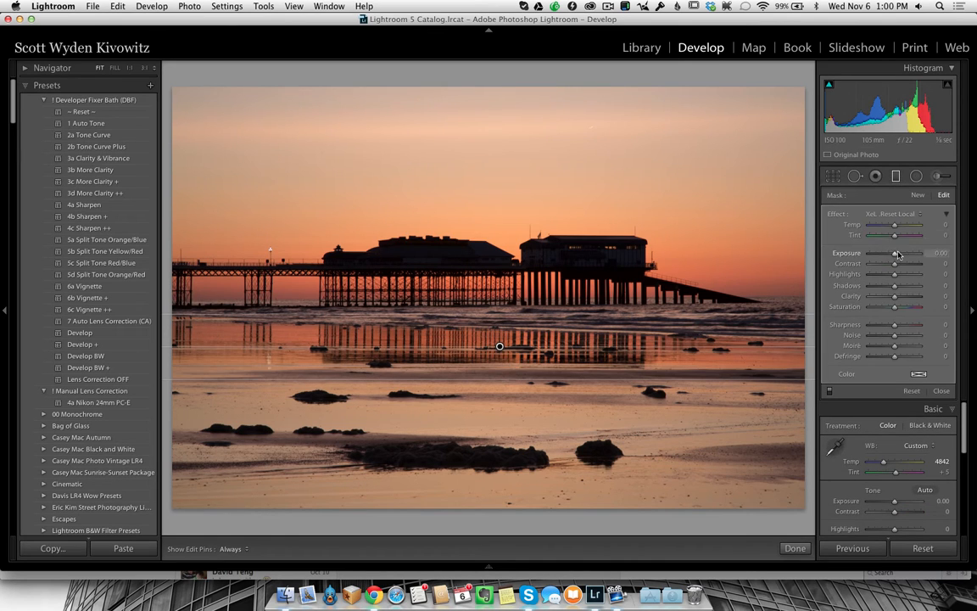
drag(899, 254, 887, 257)
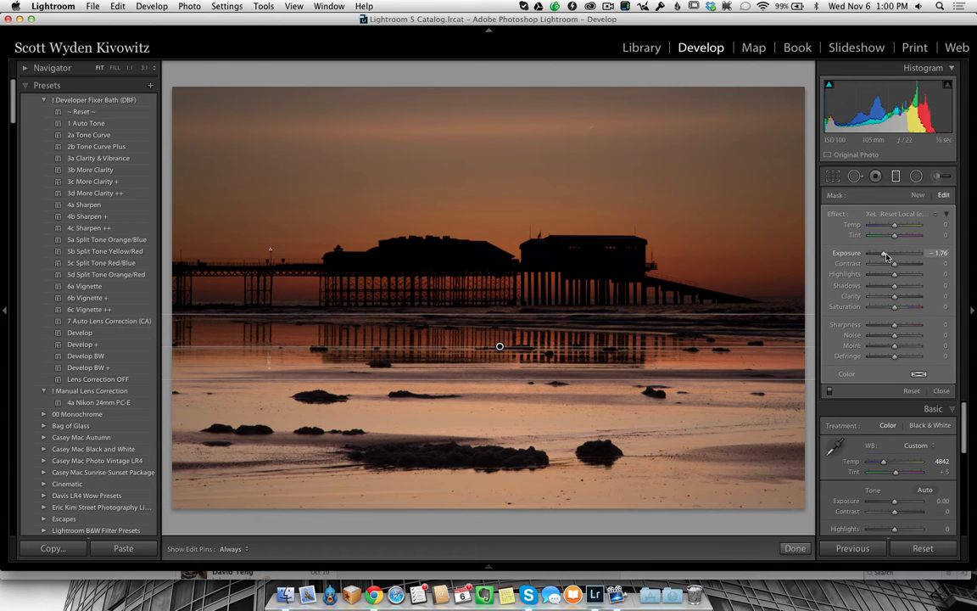
drag(885, 256, 892, 256)
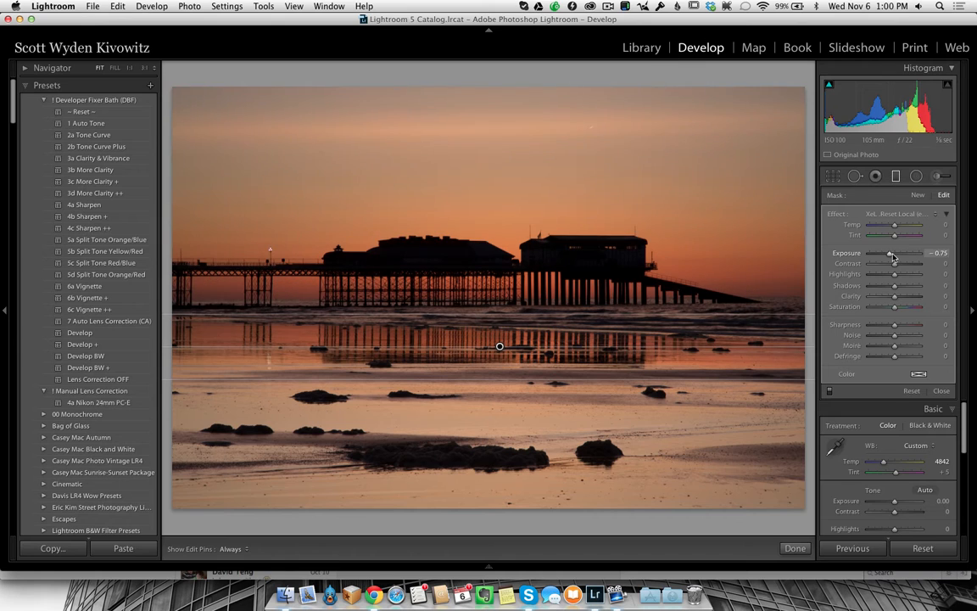
double_click(859, 254)
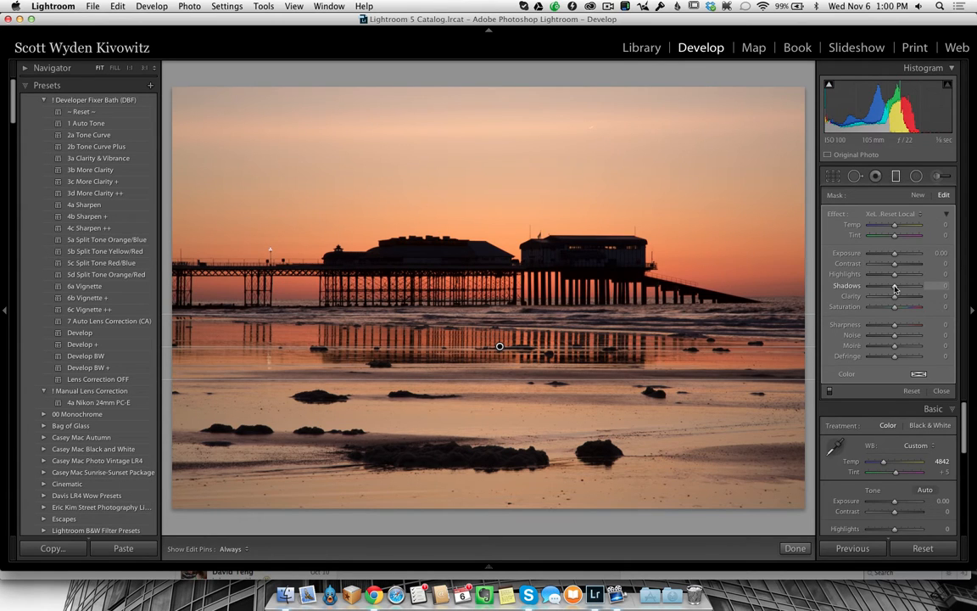
Set the graduated filter's Shadows to 94, Highlights to -87, Clarity to 35 and Contrast to 38, and move it up to the horizon.
drag(894, 289, 872, 282)
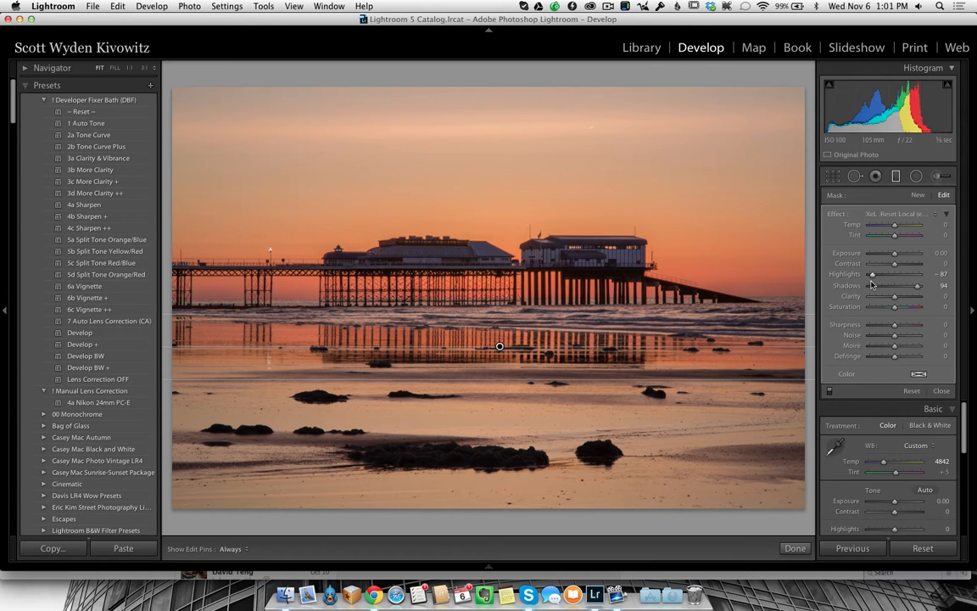
drag(892, 297, 905, 266)
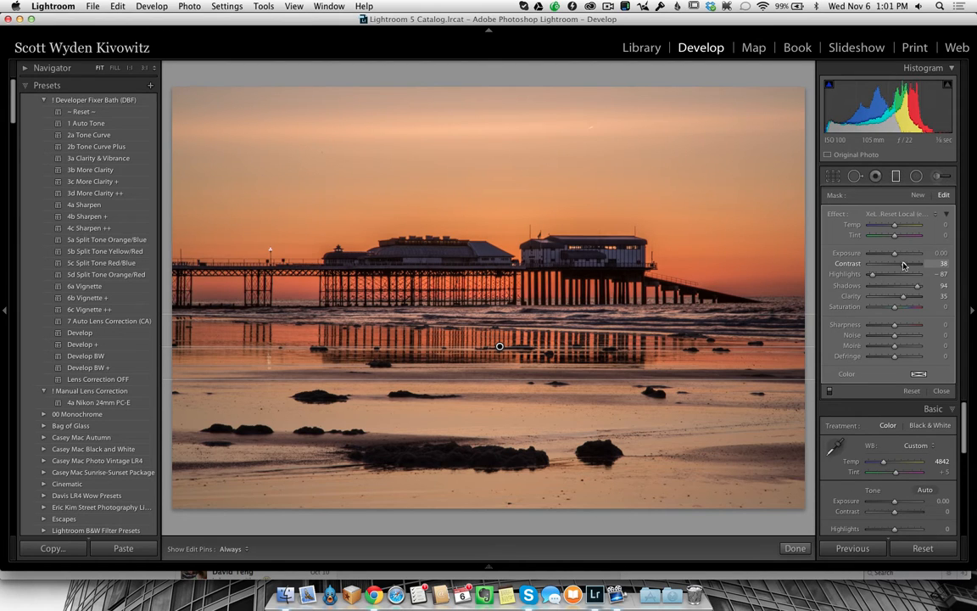
drag(500, 346, 502, 300)
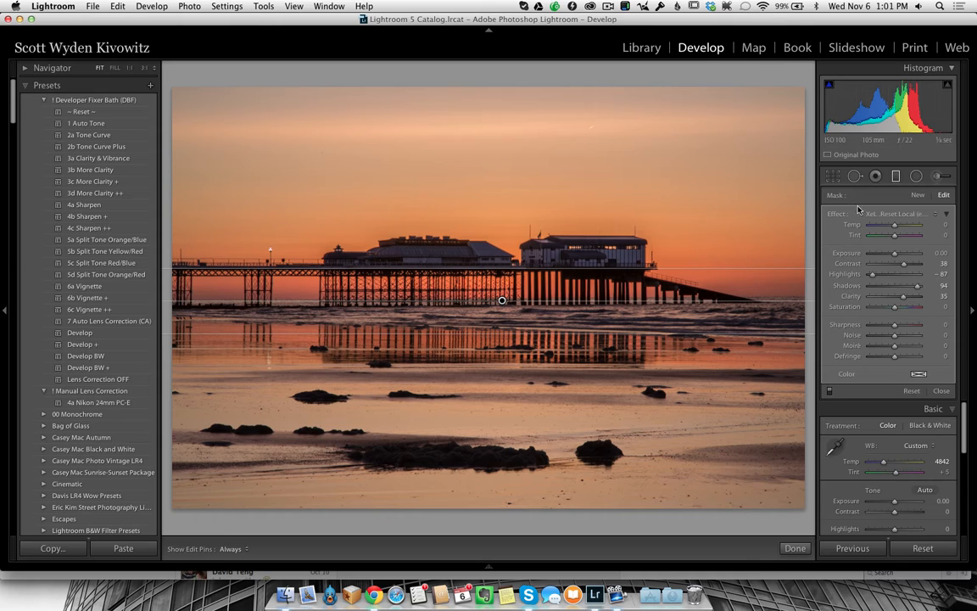
click(896, 176)
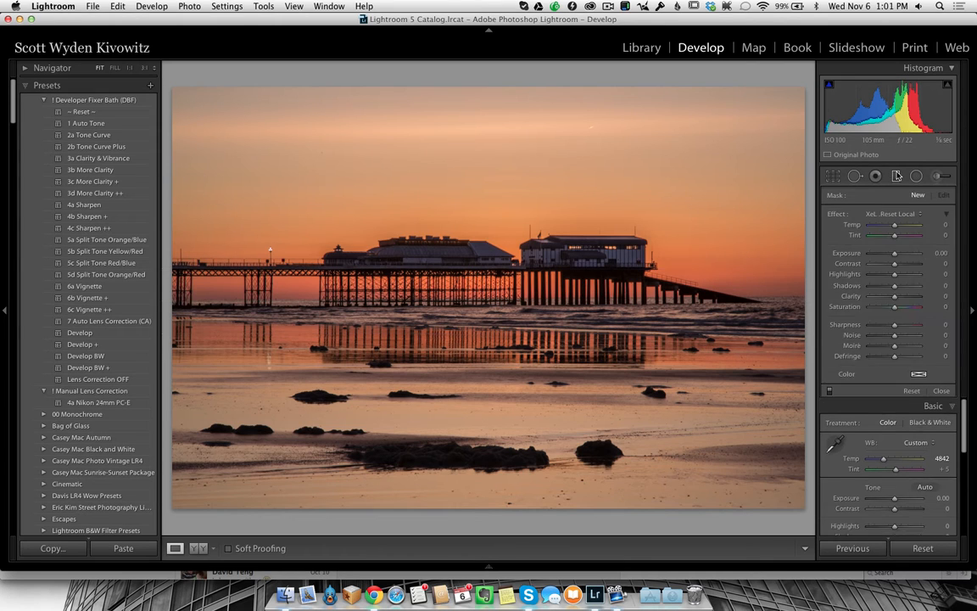
click(897, 175)
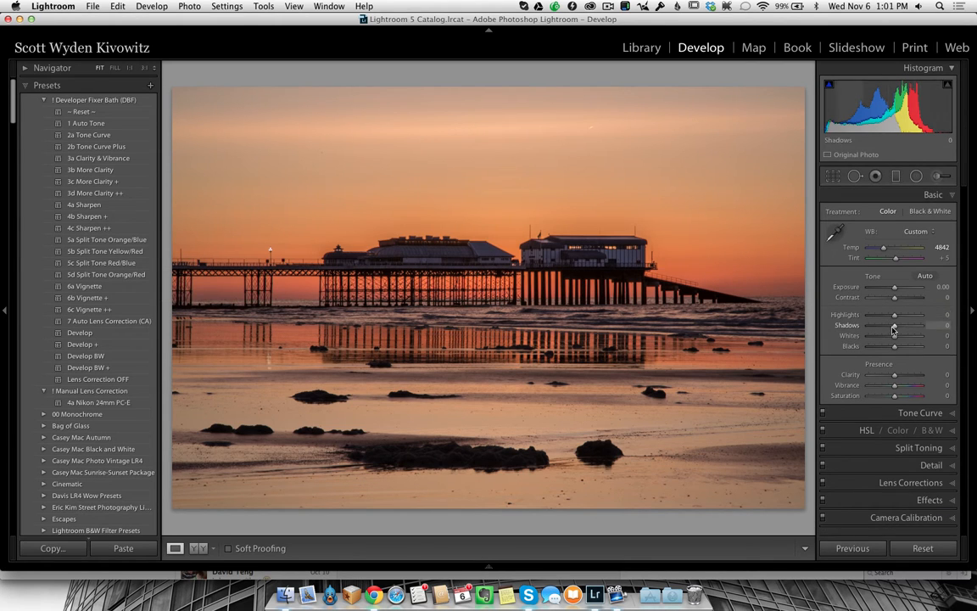
Set the photo's overall Whites to +44 and Blacks to -21, checking the blacks with the clipping preview.
drag(894, 336, 906, 335)
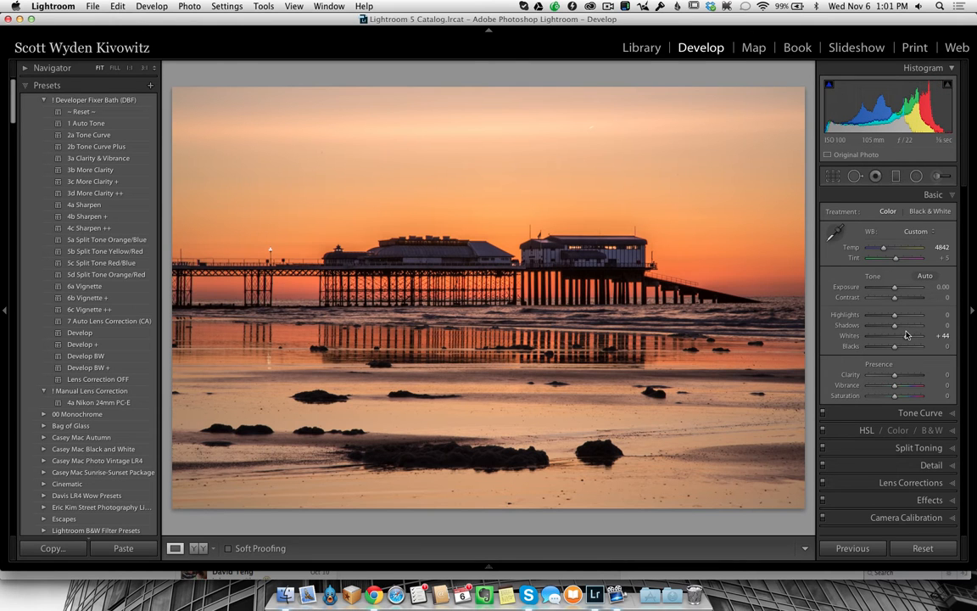
alt+click(895, 348)
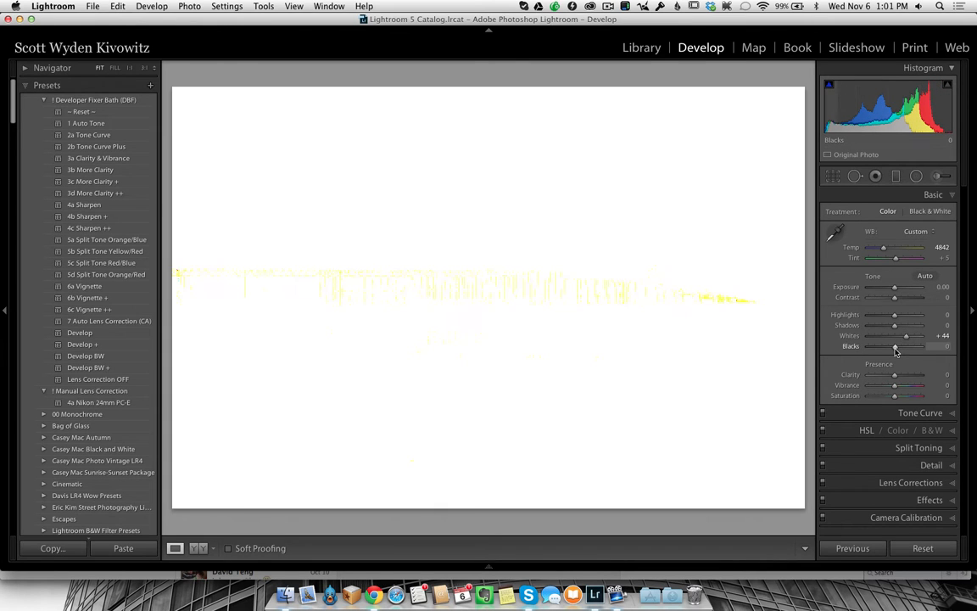
drag(896, 351, 888, 351)
alt+click(889, 352)
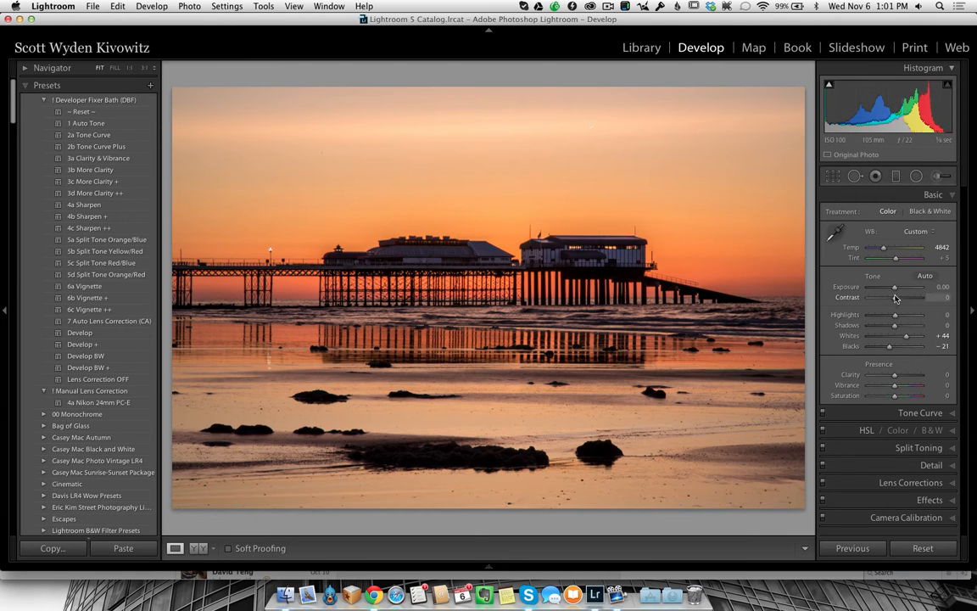
Set the overall Contrast to +15 and Highlights to -3, and cool the white balance Temp to 4220.
drag(896, 298, 894, 319)
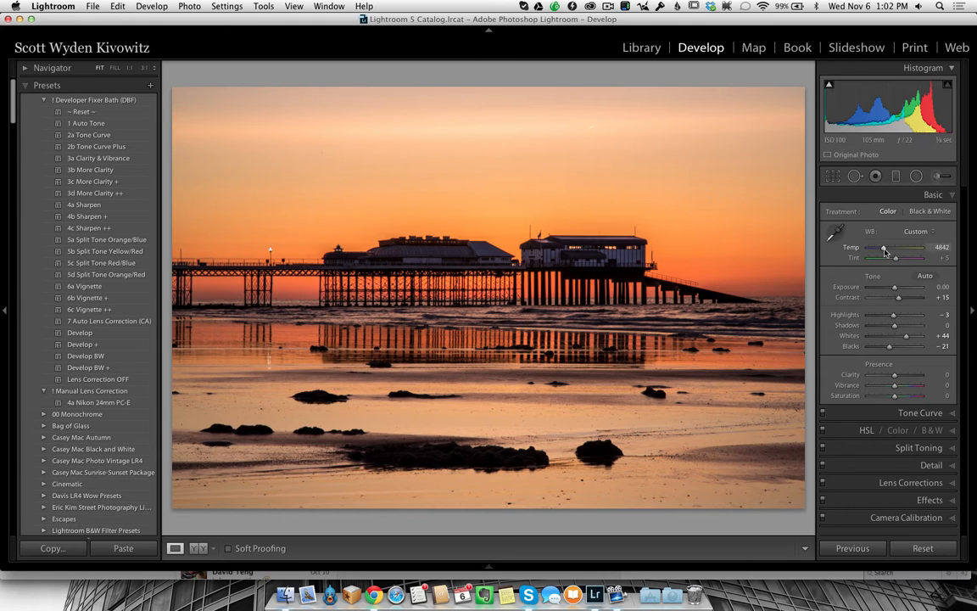
drag(884, 247, 881, 253)
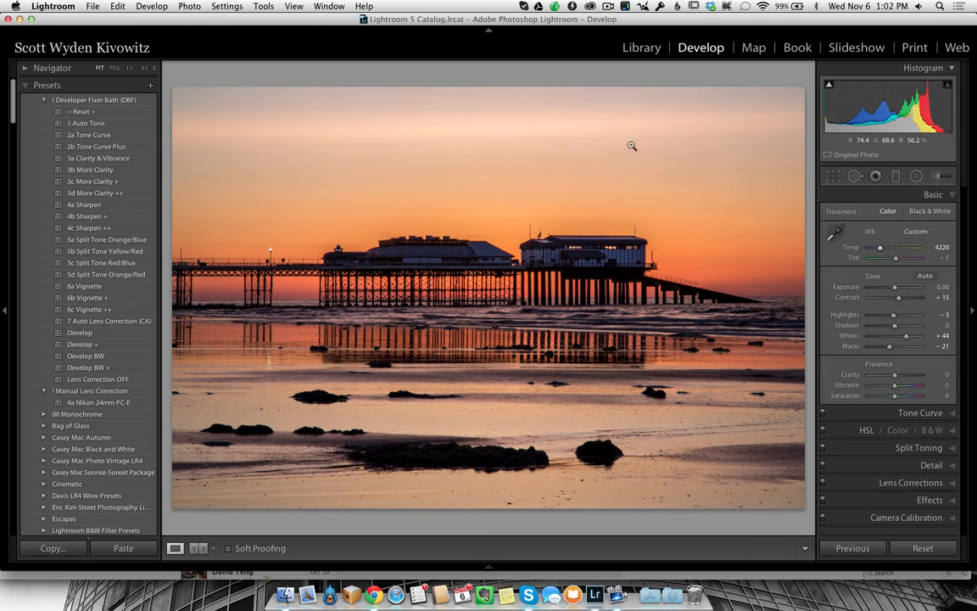
Compare the edited pier photo with its Before view.
click(409, 114)
key(backslash)
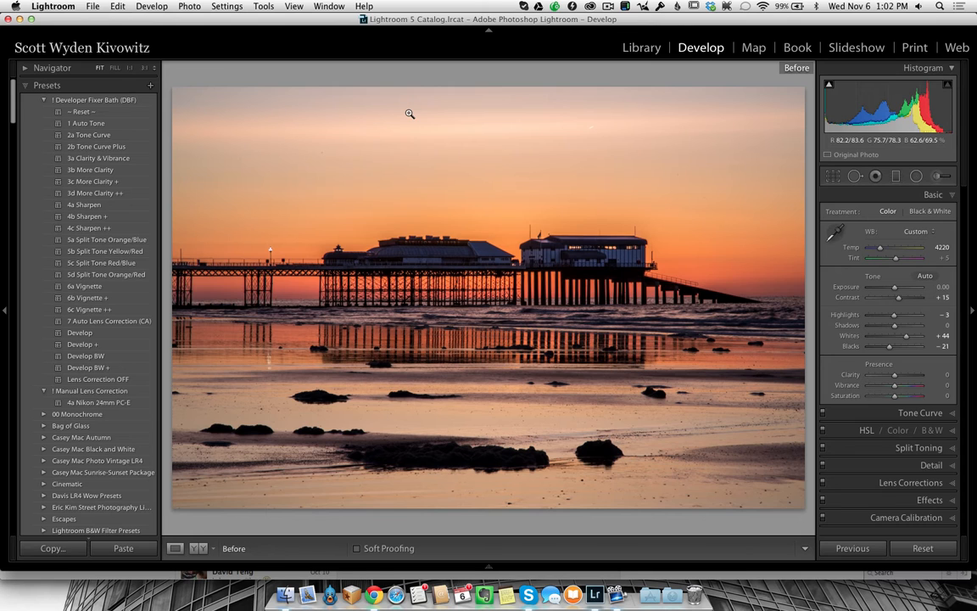
key(backslash)
key(backslash)
key(backslash)
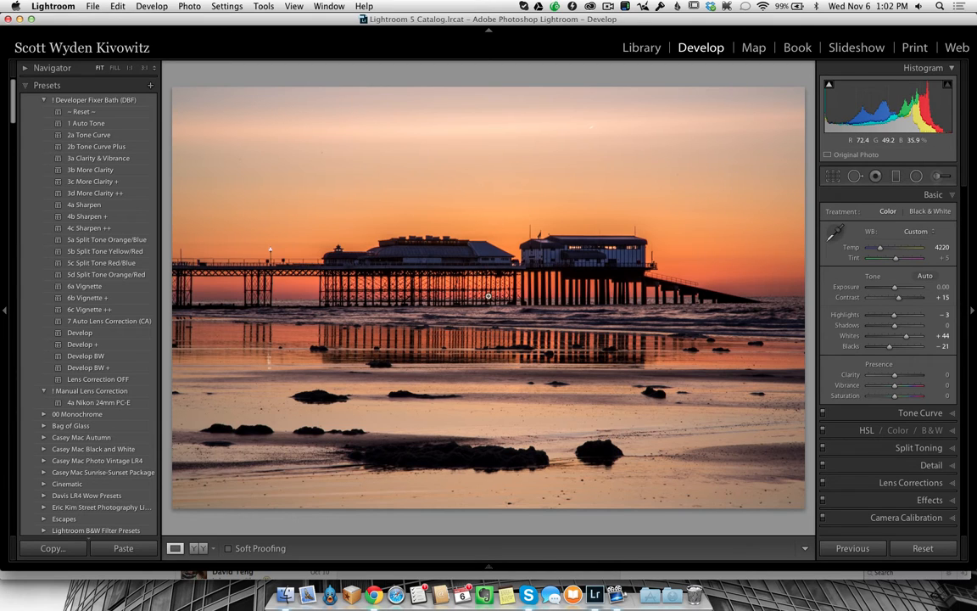
Add a second graduated filter over the beach foreground, set its Exposure to -2.44, and shift it slightly up toward the pier.
click(896, 176)
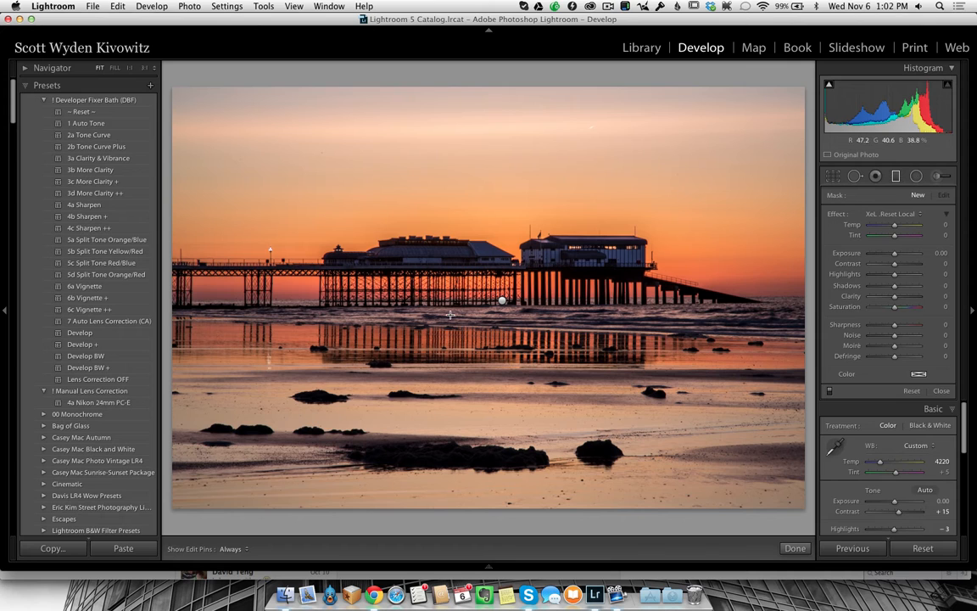
drag(449, 315, 450, 375)
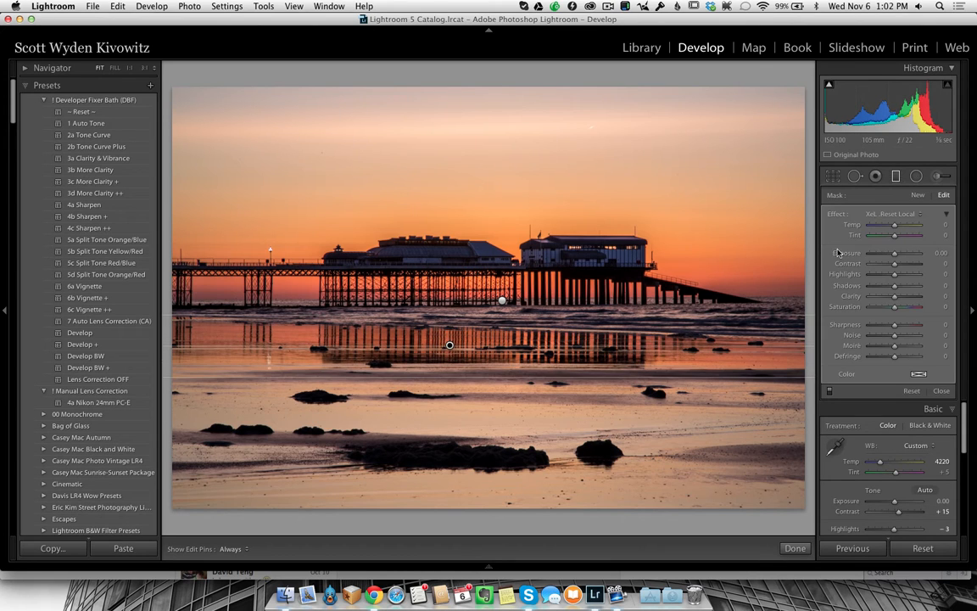
click(874, 254)
drag(873, 253, 879, 254)
drag(708, 401, 380, 346)
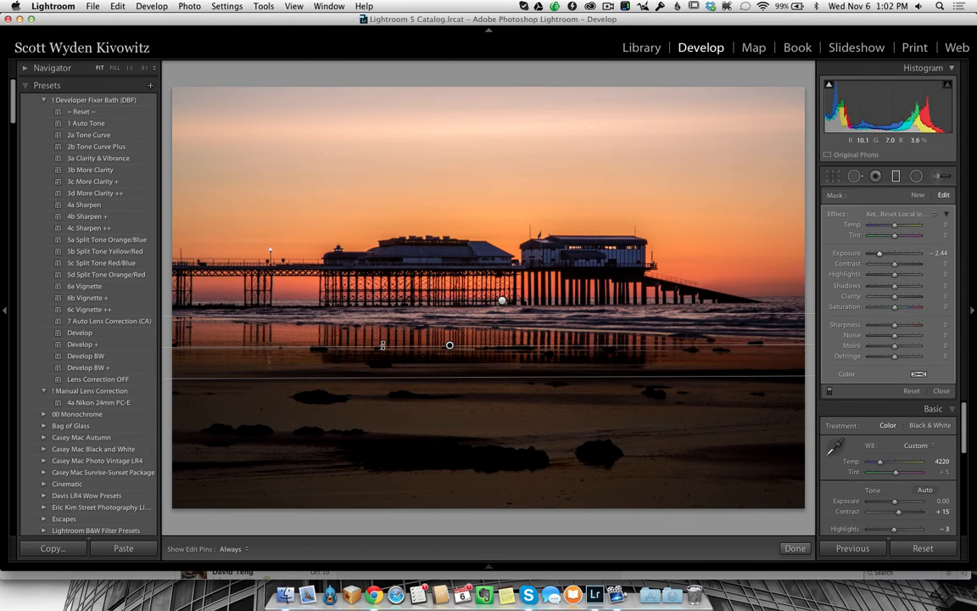
mouse_move(450, 345)
mouse_down()
mouse_move(447, 325)
mouse_move(446, 341)
mouse_up()
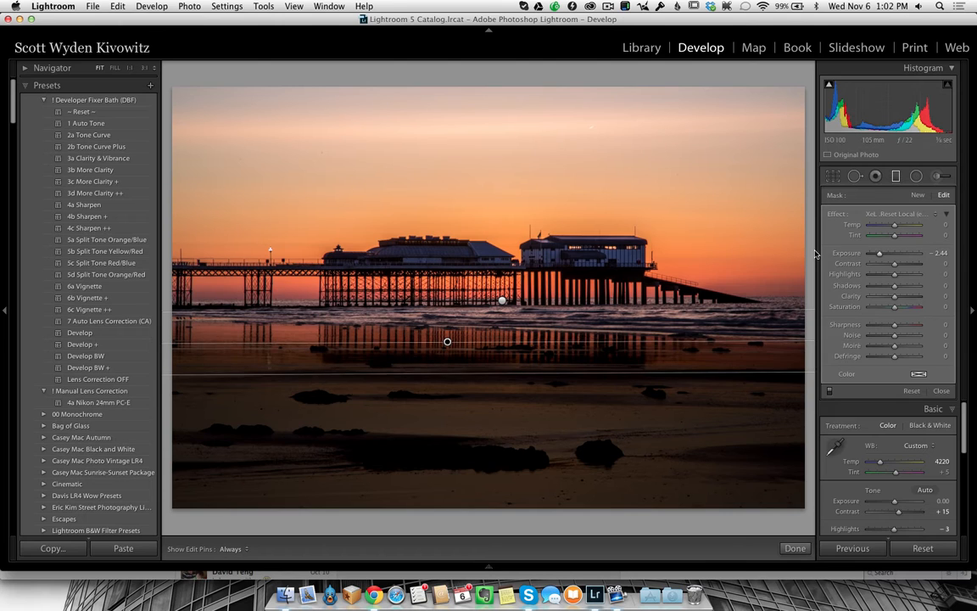
Reset the beach foreground filter's Exposure to 0, soften it with Clarity -55 and Sharpness -83, and compare with the Before view.
double_click(857, 255)
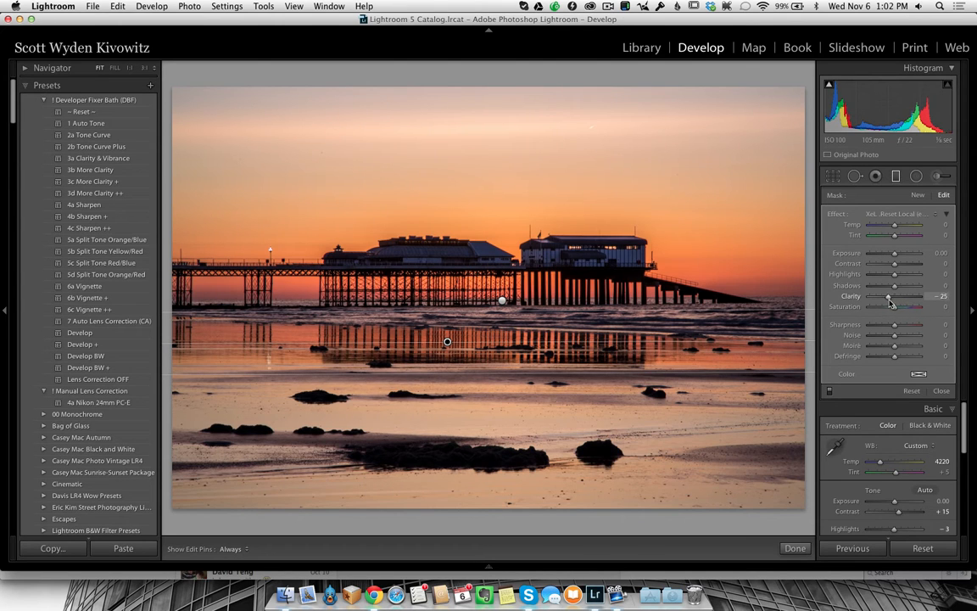
drag(890, 302, 883, 298)
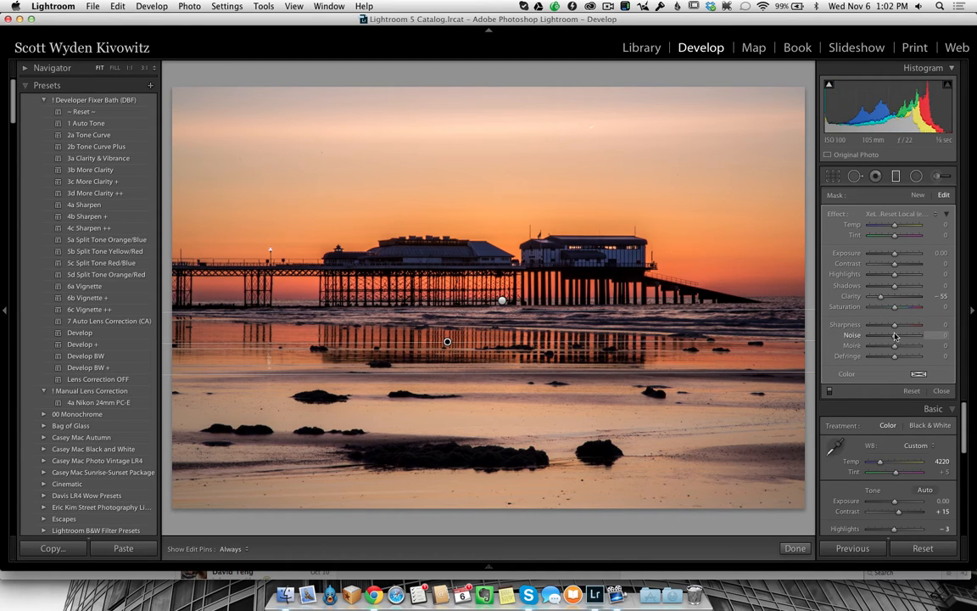
drag(895, 325, 872, 332)
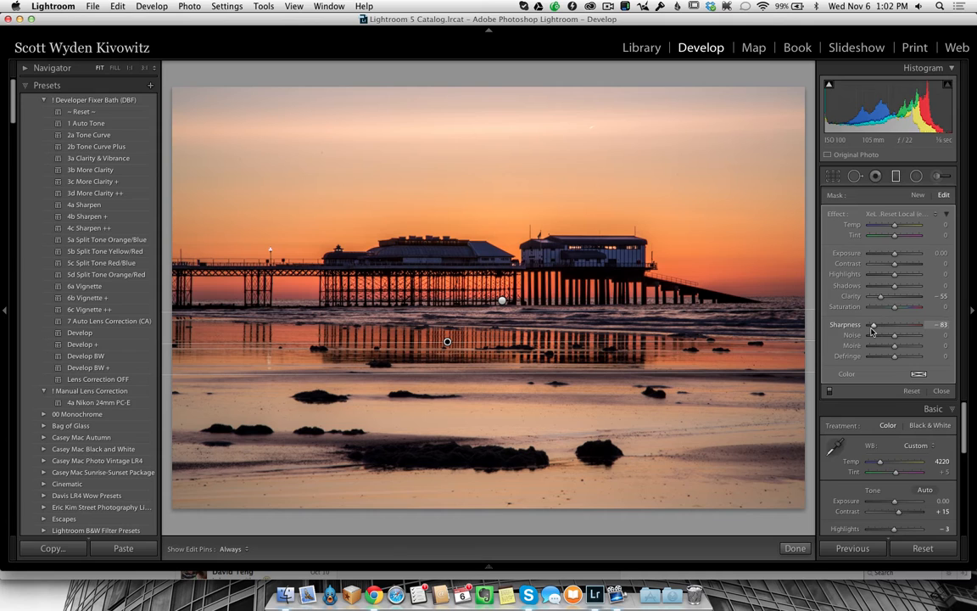
click(896, 176)
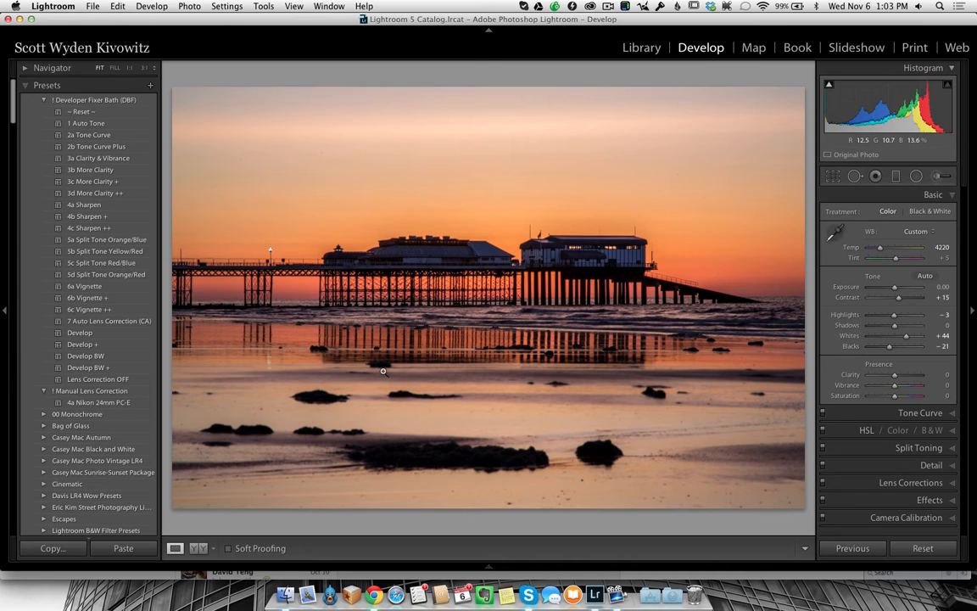
key(backslash)
key(backslash)
Apply the Medium Contrast point curve to the photo's Tone Curve.
click(897, 413)
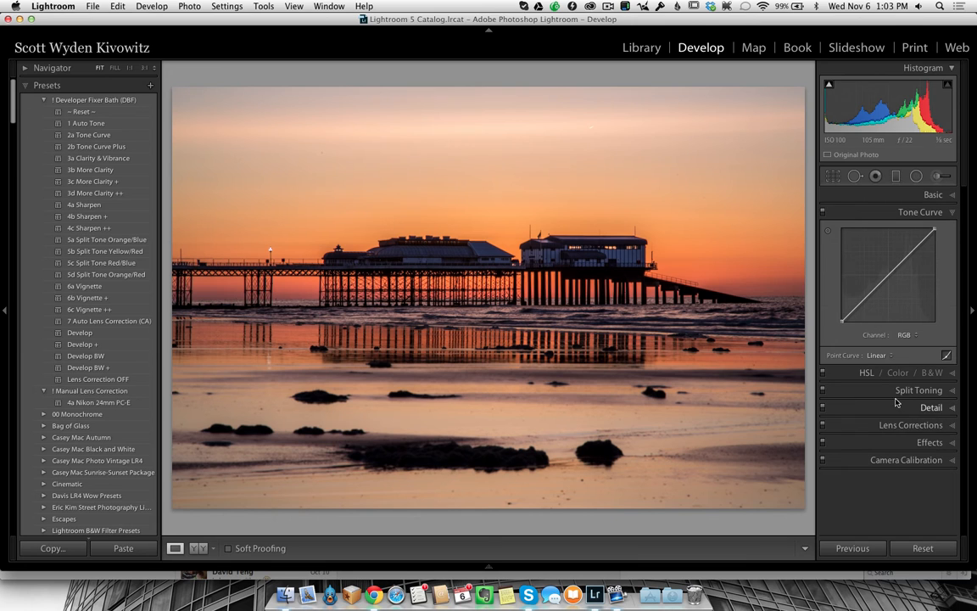
click(883, 354)
click(887, 363)
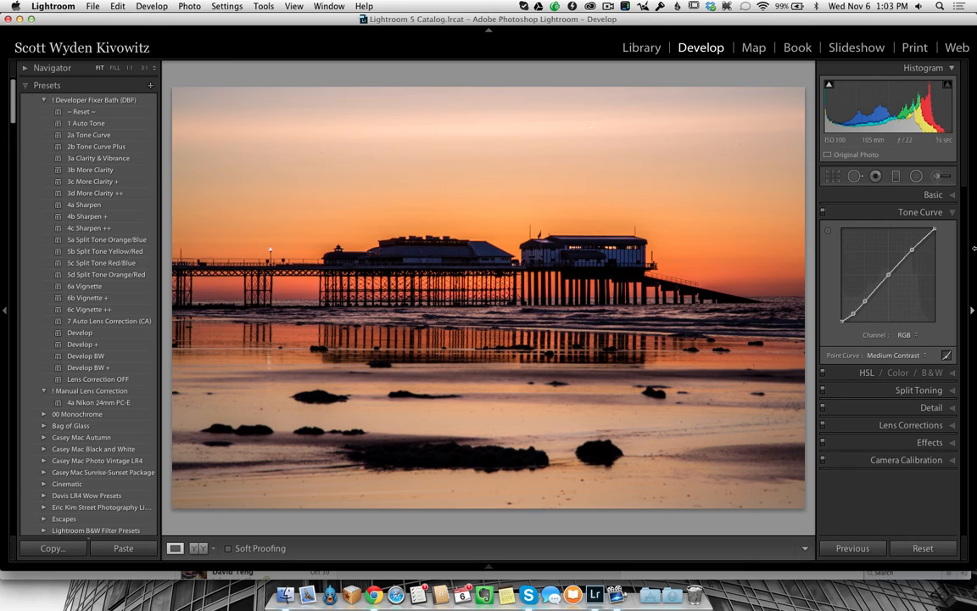
Raise the Exposure of the existing graduated filter over the pier to 0.19.
click(897, 176)
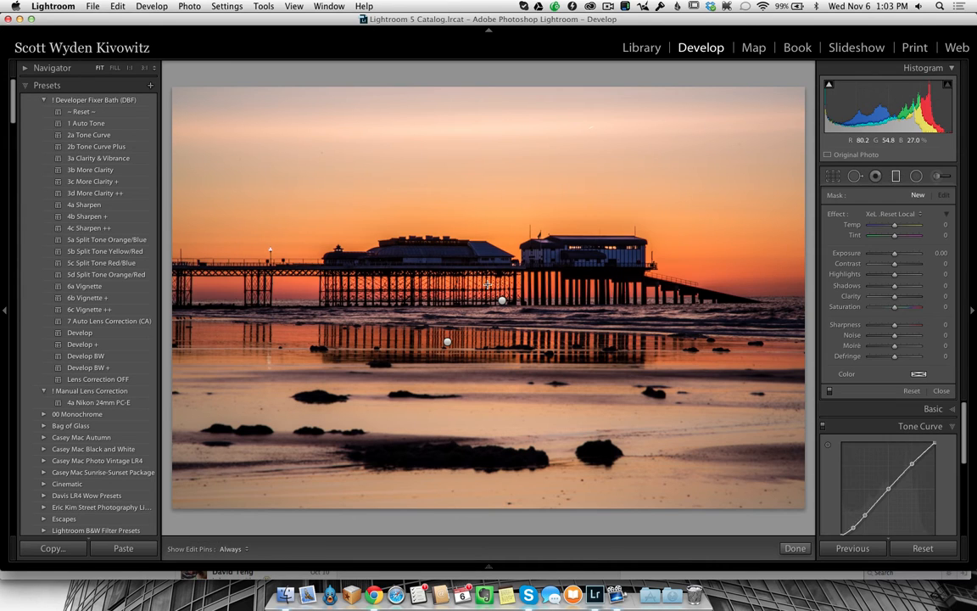
click(501, 298)
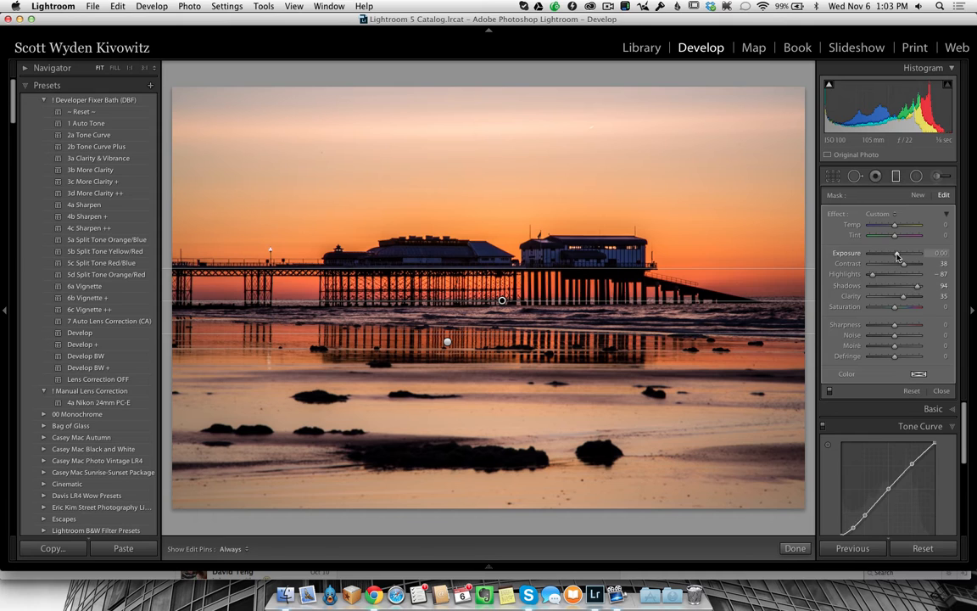
drag(898, 257, 900, 258)
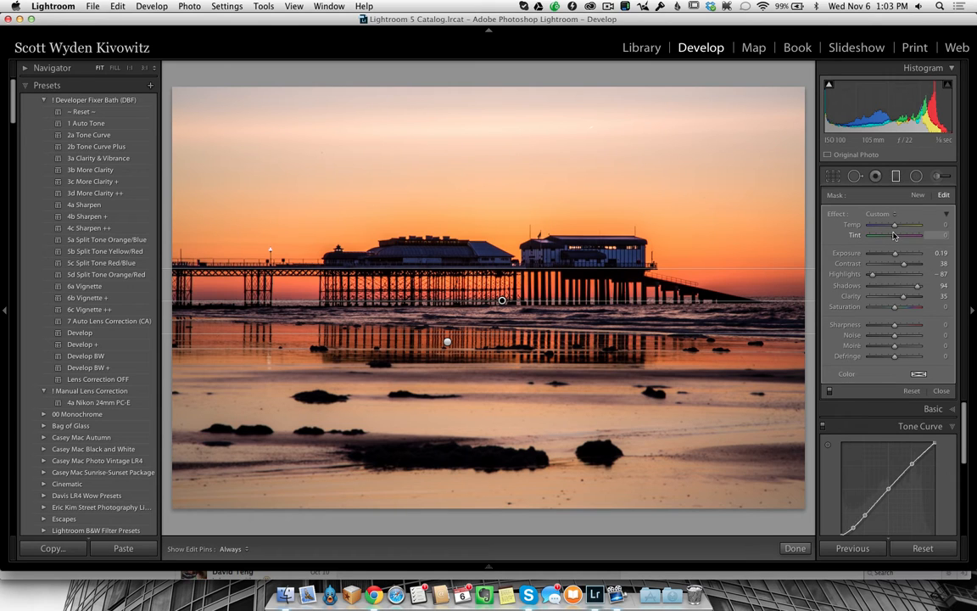
click(897, 178)
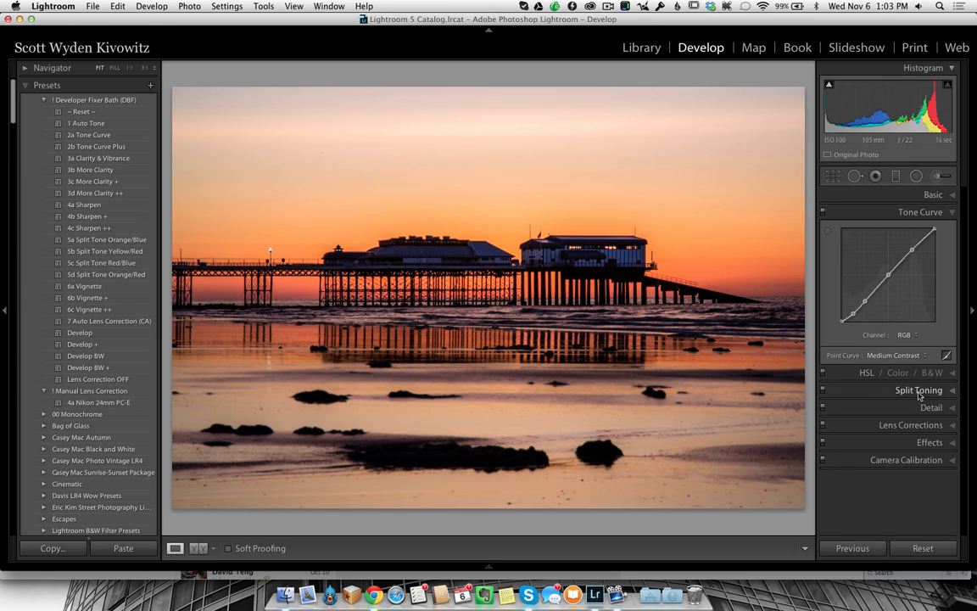
Enable lens profile corrections and chromatic aberration removal for the photo.
click(912, 425)
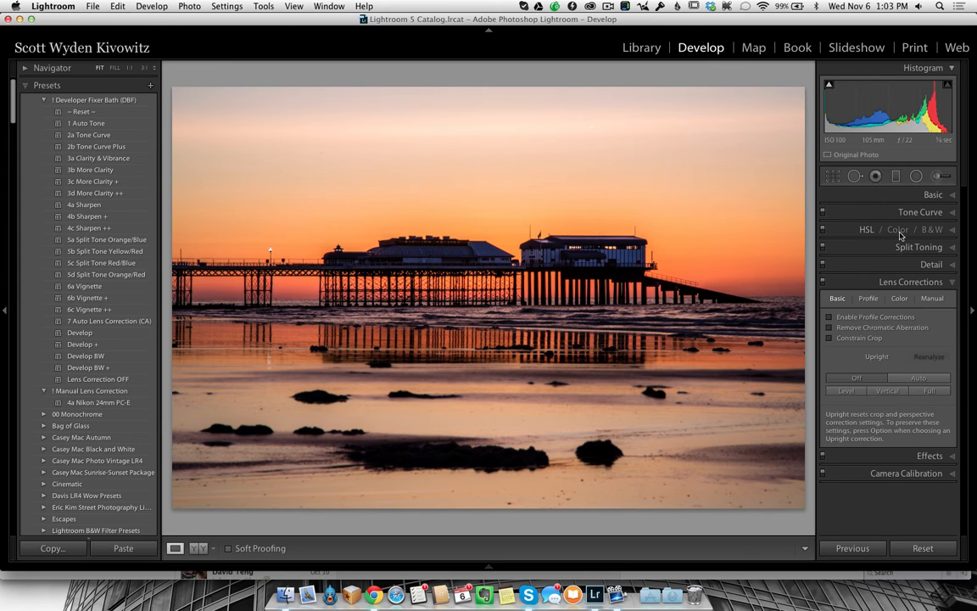
click(875, 318)
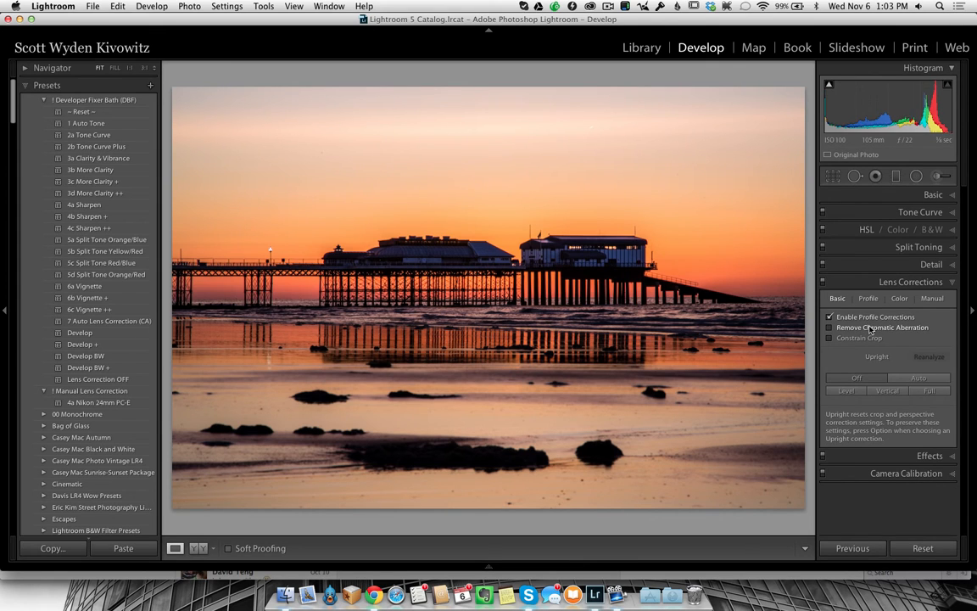
click(870, 329)
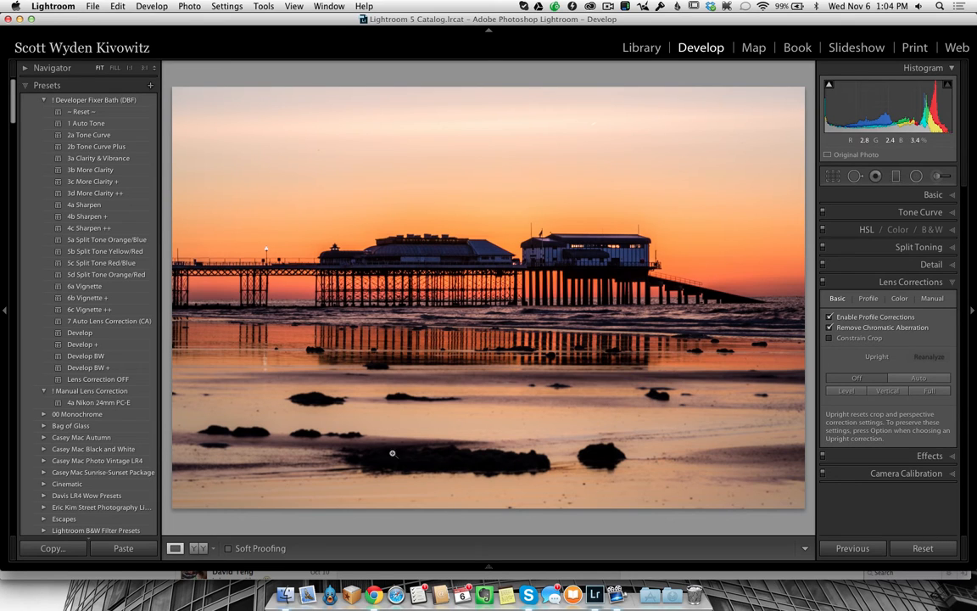
Darken the upper sky with the HSL Luminance targeted adjustment, bringing Orange to -17 and Yellow to -9.
click(954, 229)
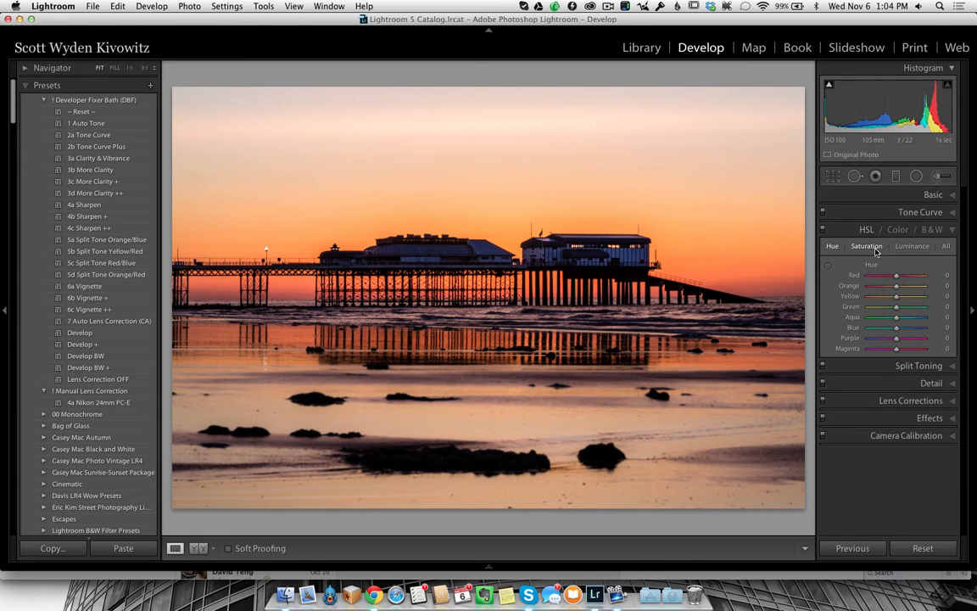
click(912, 246)
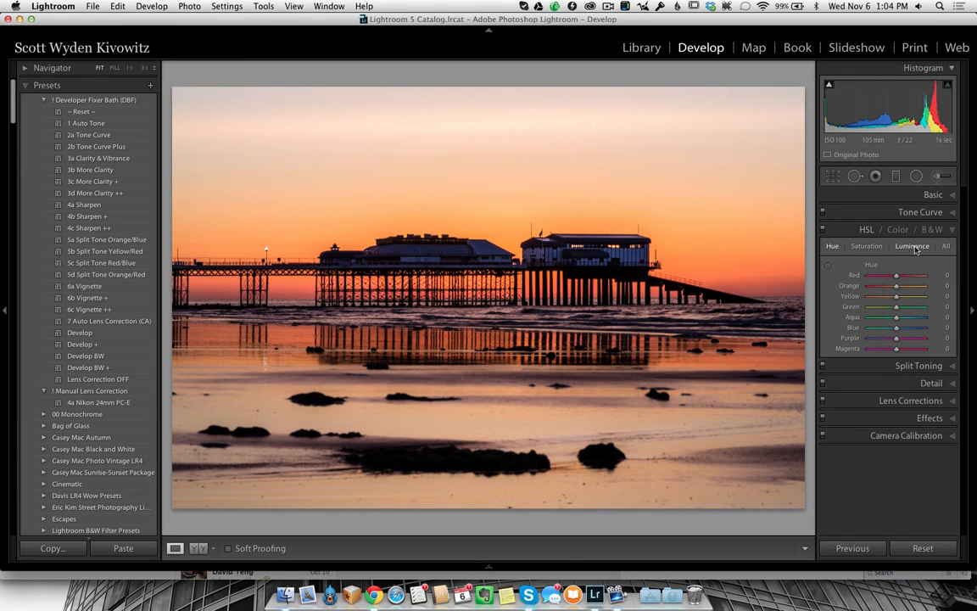
click(829, 266)
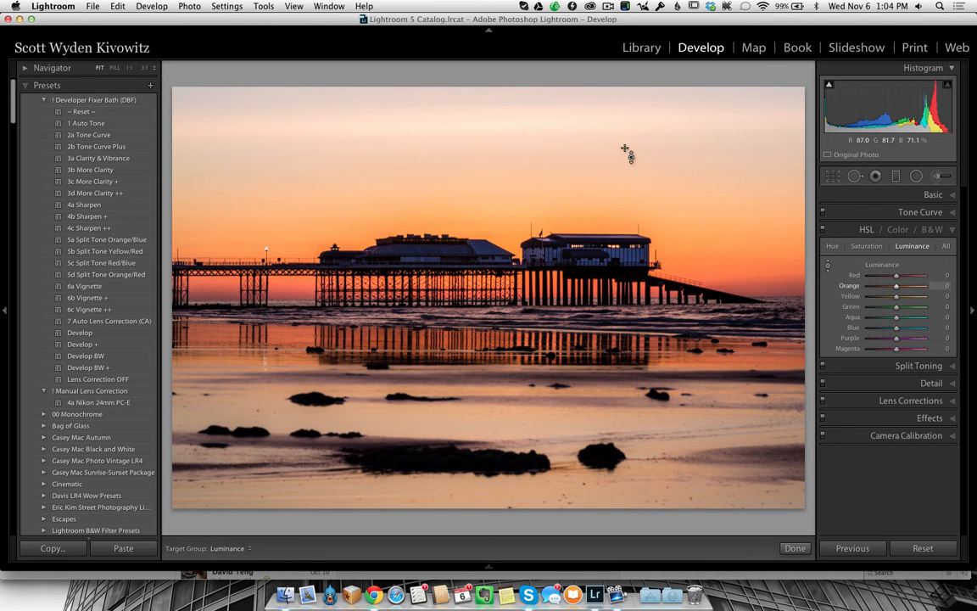
drag(625, 149, 625, 174)
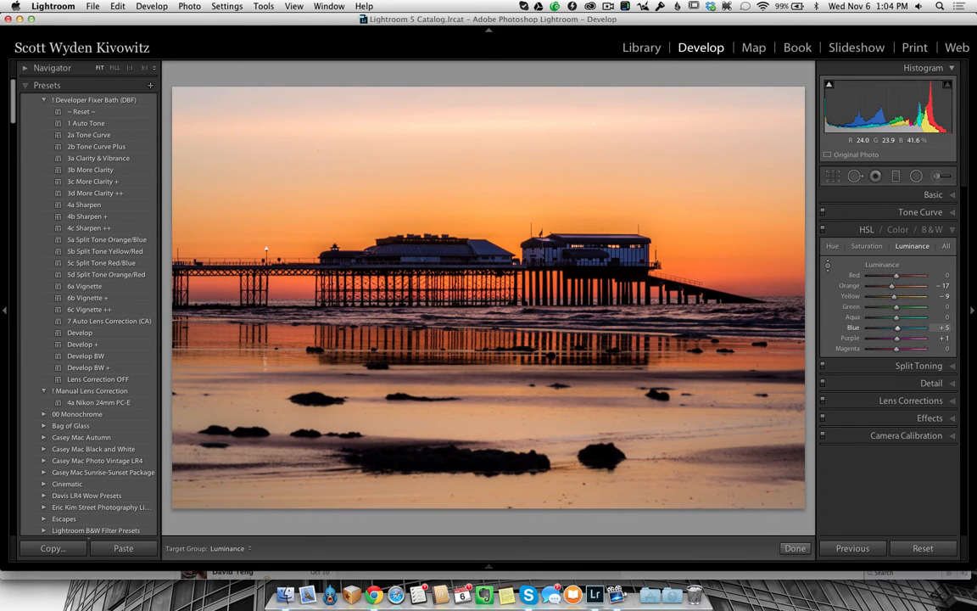
Brighten the bluish tones of the pier building with the Luminance targeted adjustment, bringing Blue to +82 and Purple to +25.
drag(586, 251, 586, 217)
drag(632, 264, 562, 236)
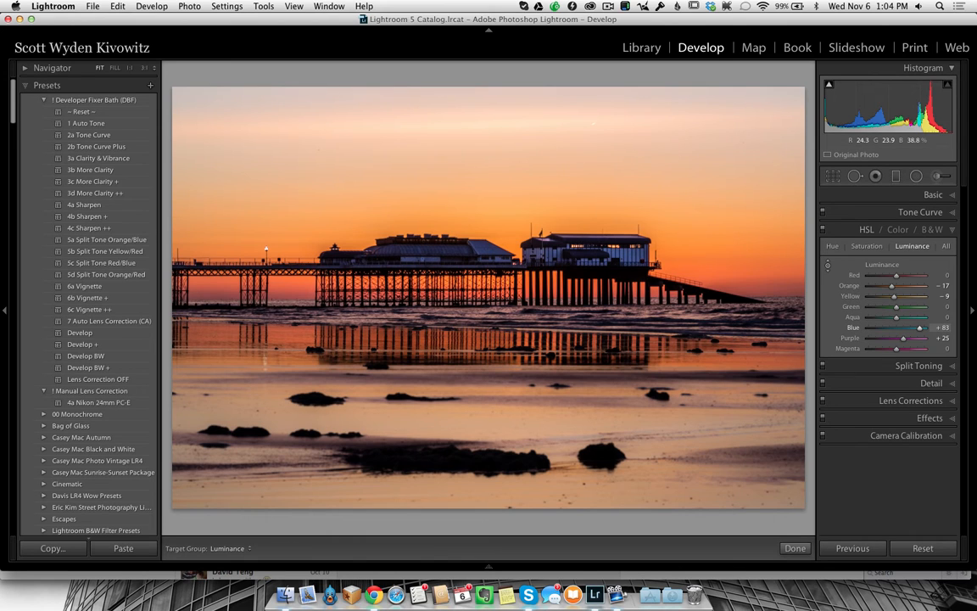
key(alt)
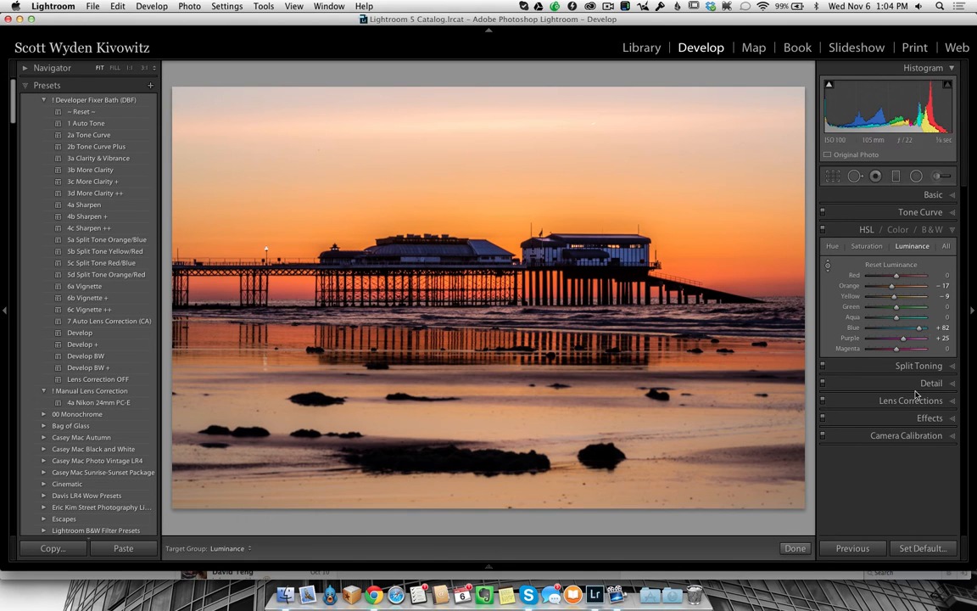
Reduce the Orange saturation to -7 by using the targeted adjustment on the orange sky beside the pier.
click(866, 245)
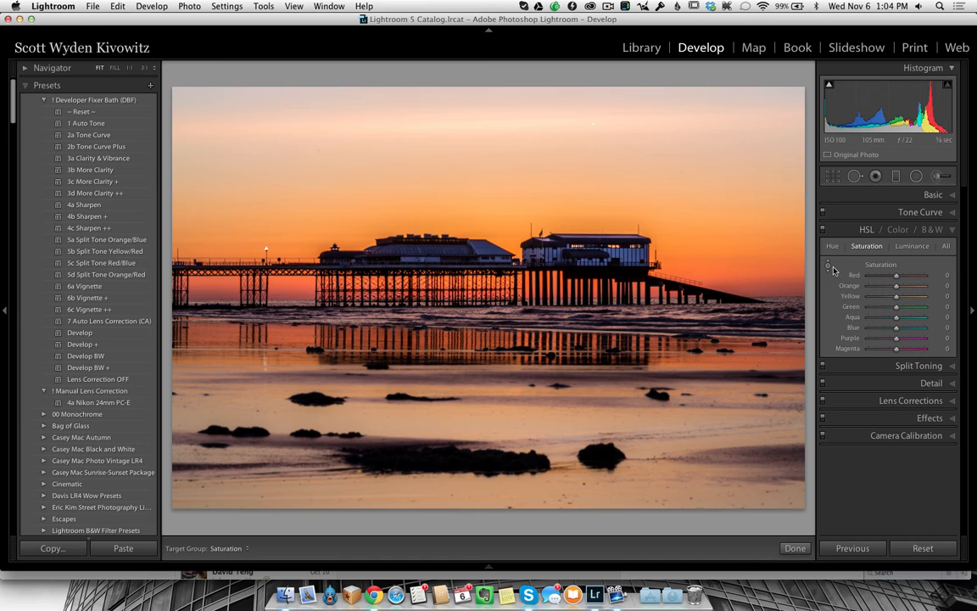
click(828, 266)
click(747, 232)
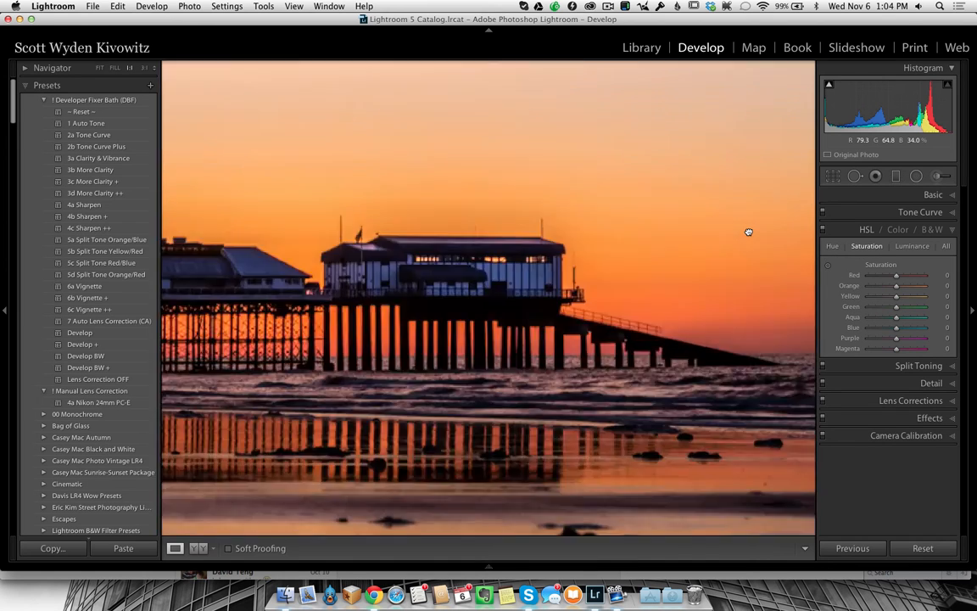
click(748, 232)
key(super+alt+shift+s)
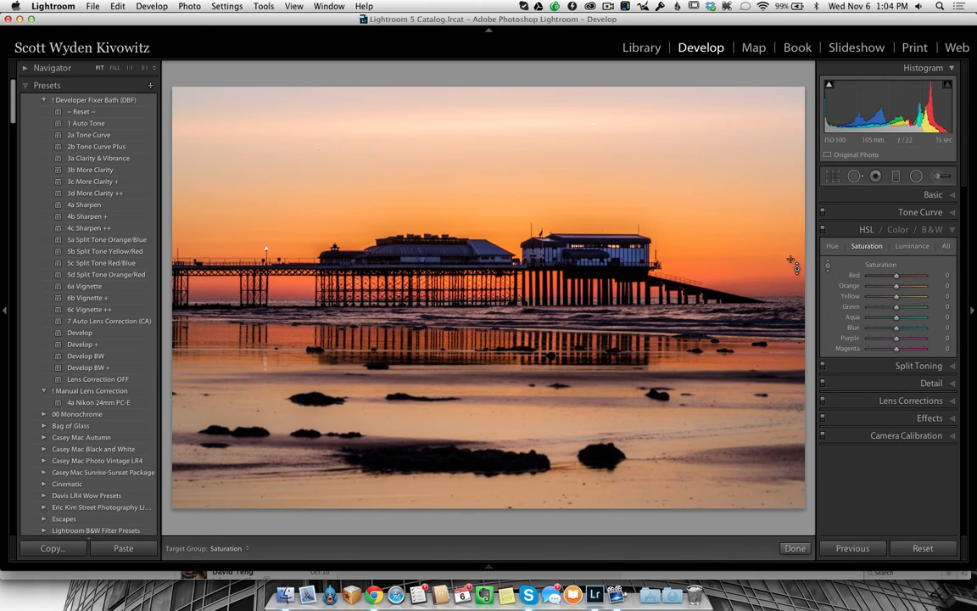
drag(697, 223, 697, 248)
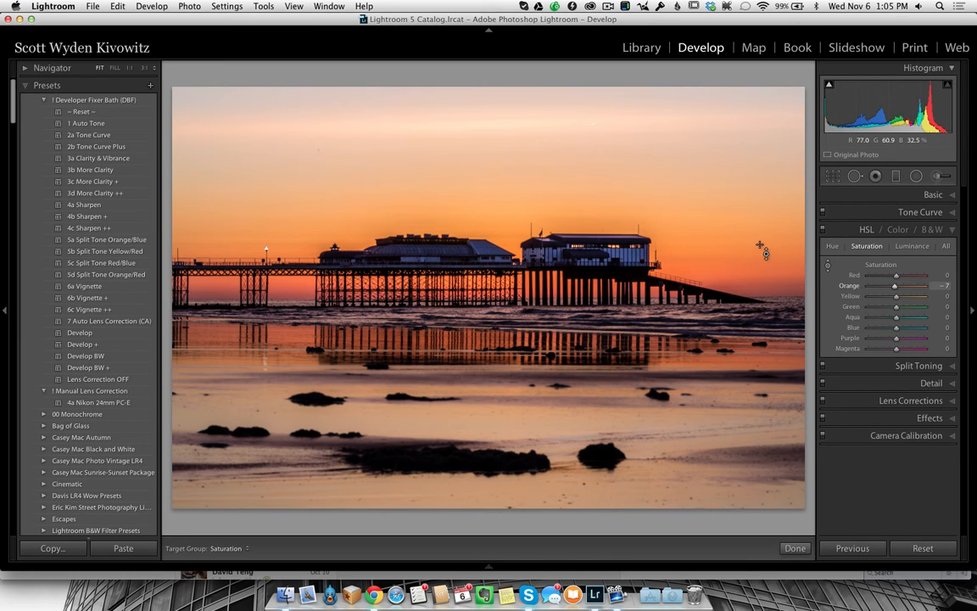
Rebalance the sky's Luminance with targeted adjustments near the horizon and in the upper sky: Red +9, Orange -30, Yellow -14.
click(906, 247)
click(829, 267)
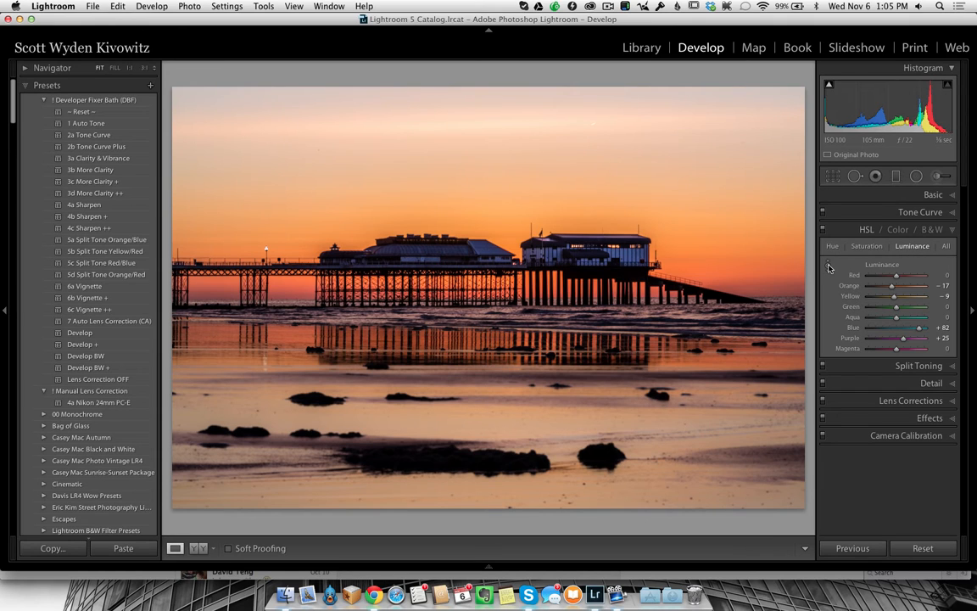
click(829, 267)
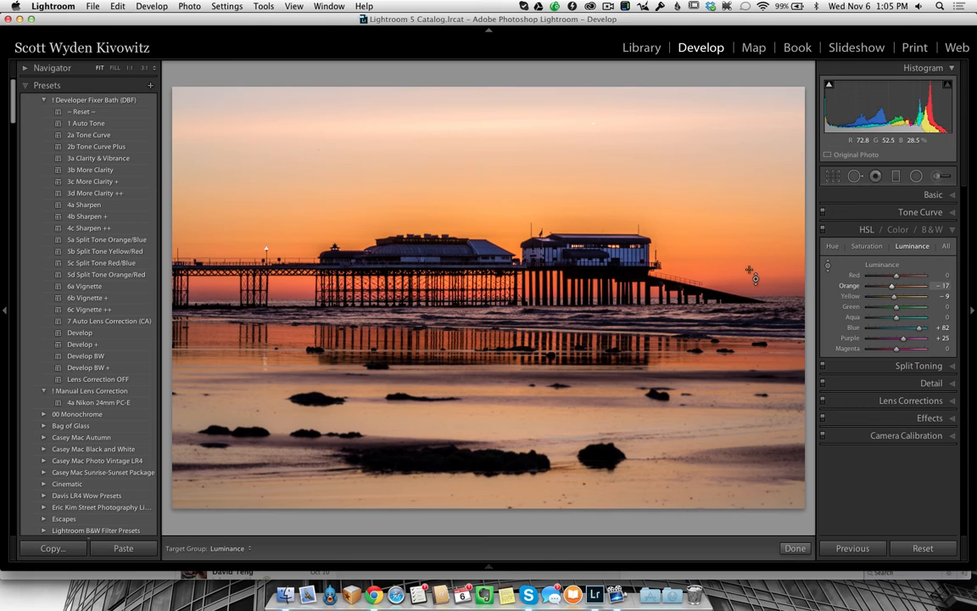
drag(705, 265, 705, 242)
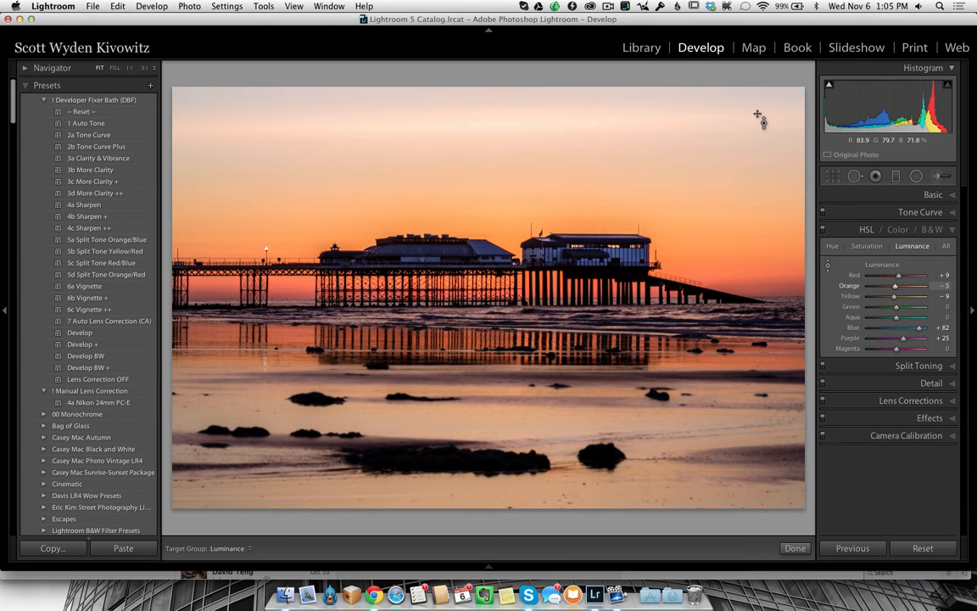
drag(756, 105, 757, 126)
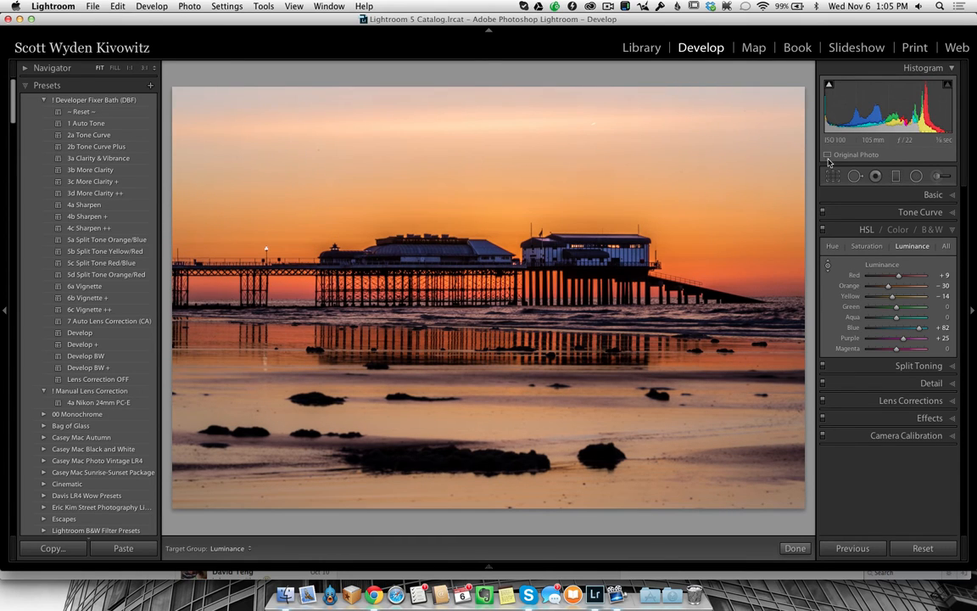
Shift the sky's Hue with the targeted adjustment, bringing Orange to -5 and Yellow to -2.
click(833, 245)
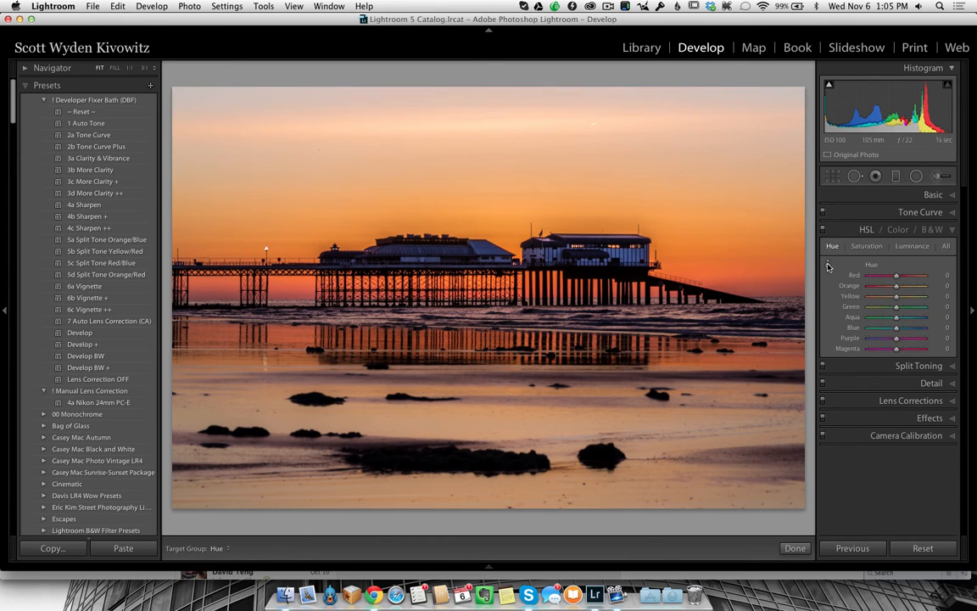
click(826, 266)
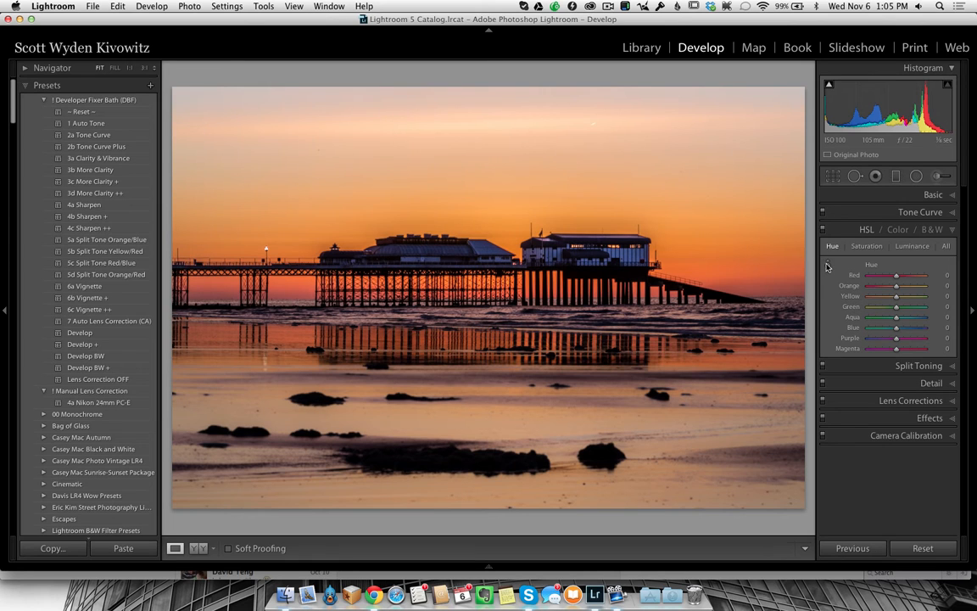
click(827, 268)
drag(641, 134, 641, 144)
mouse_move(594, 124)
mouse_down()
mouse_move(594, 107)
mouse_move(594, 134)
mouse_up()
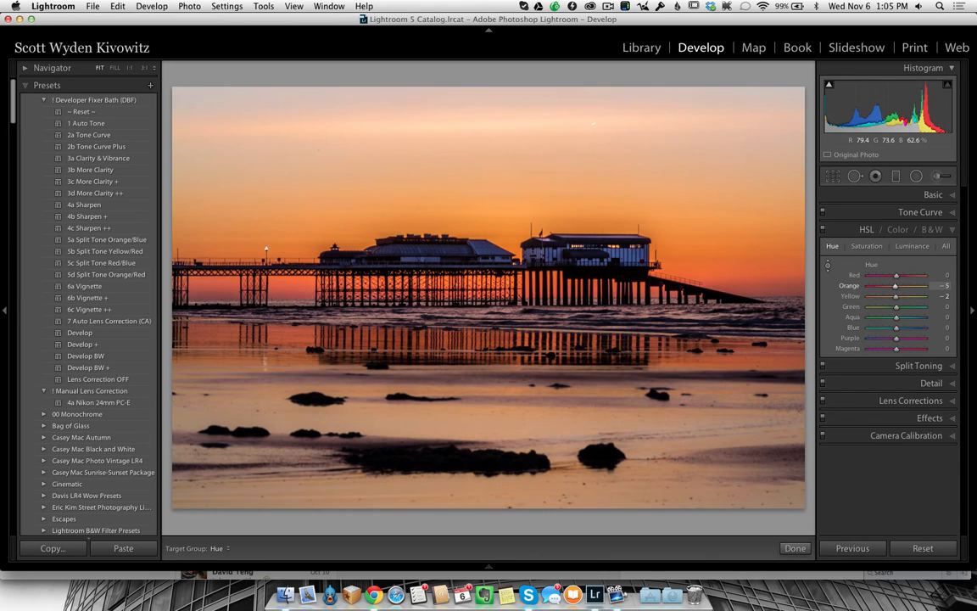
drag(807, 259, 805, 107)
Reopen the Basic adjustments and compare the edited photo with its Before view and with the other version of the pier photo.
click(931, 196)
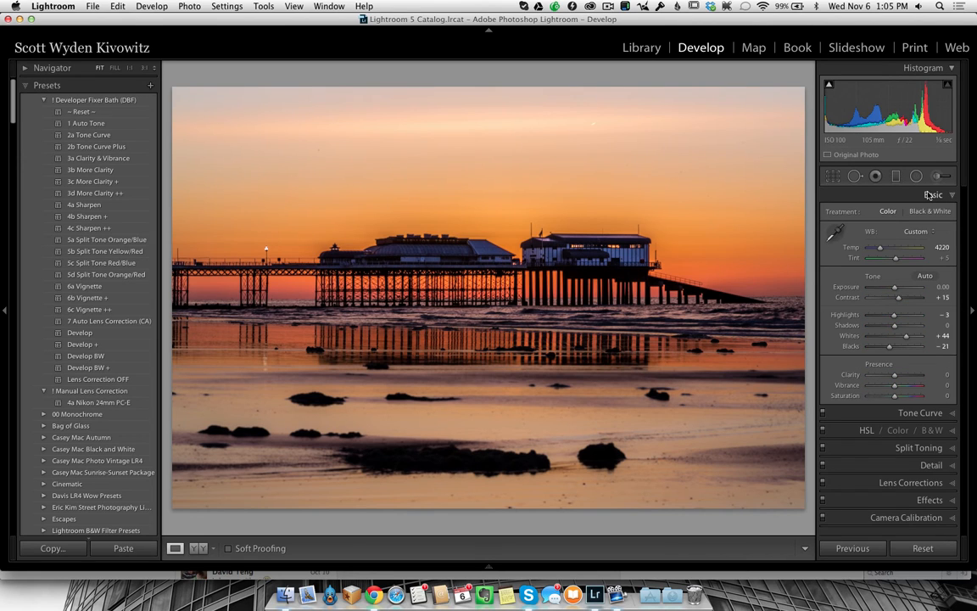
key(backslash)
key(backslash)
key(backslash)
key(backslash)
key(backslash)
key(backslash)
key(backslash)
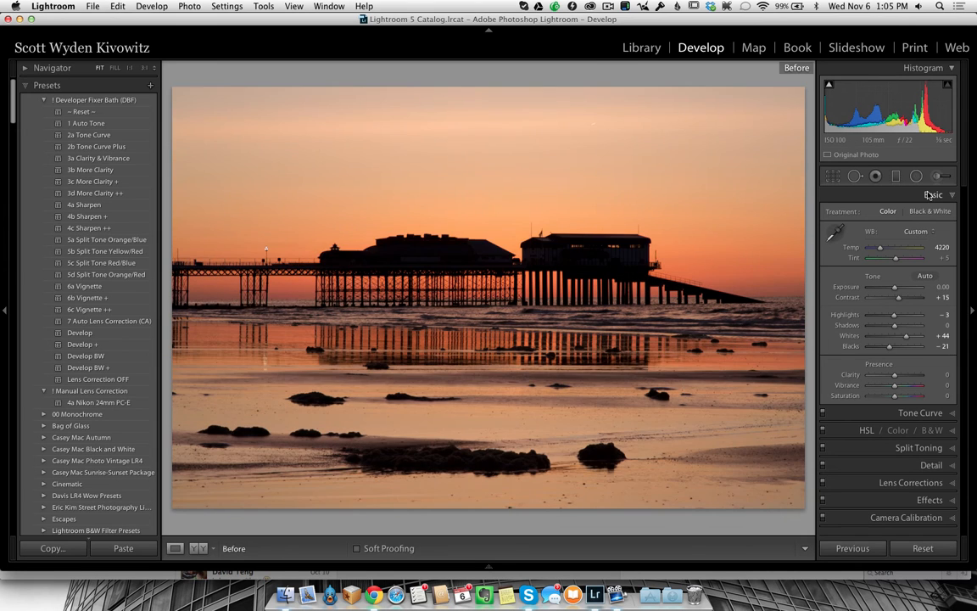
key(backslash)
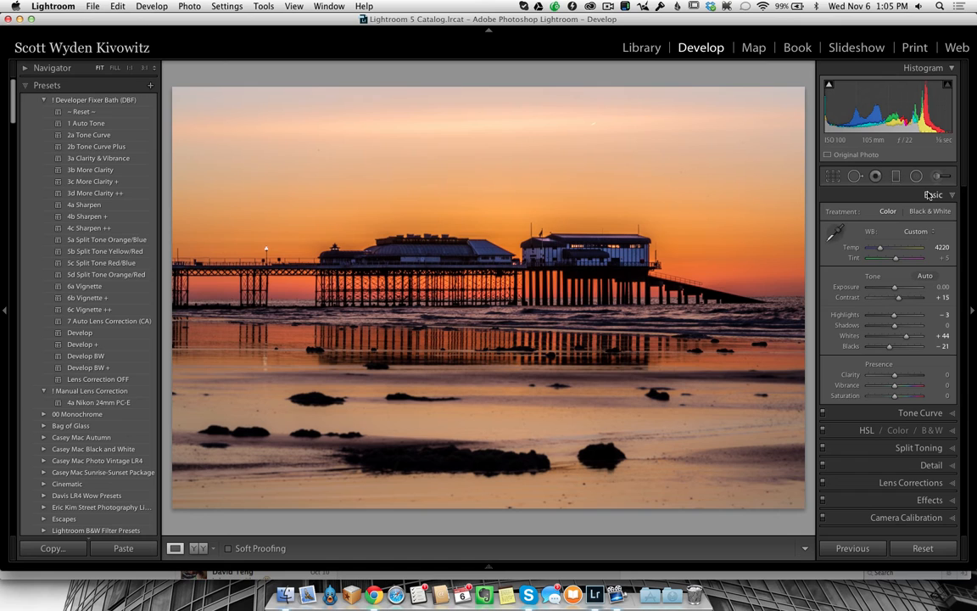
key(backslash)
key(backslash)
key(backslash)
key(backslash)
key(Right)
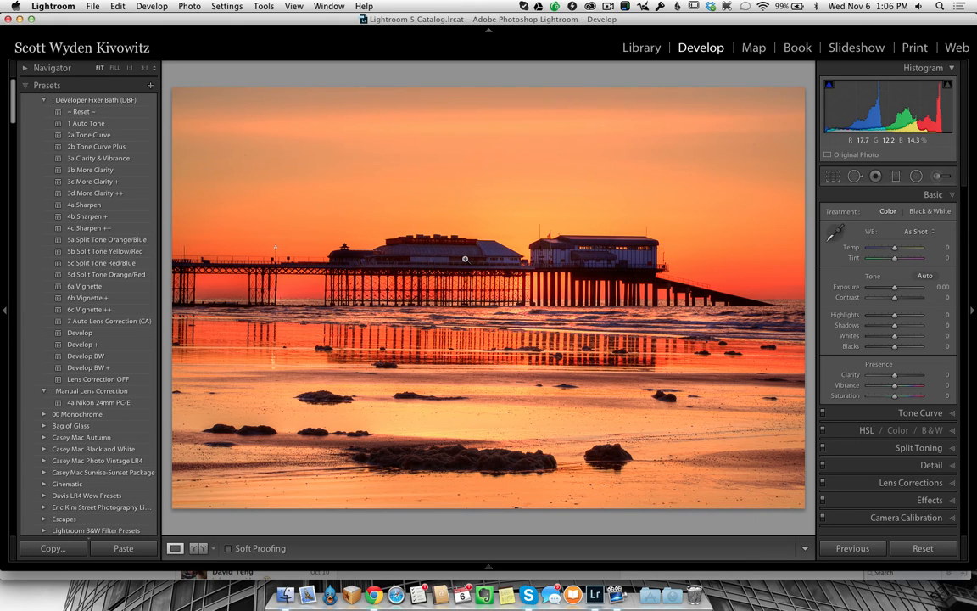
key(Right)
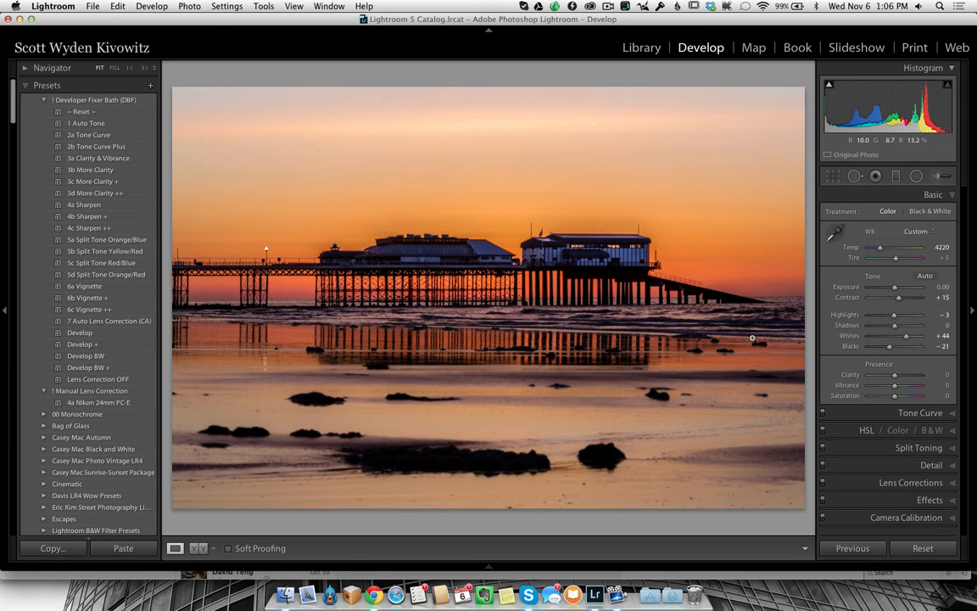
Flip between the newly edited pier photo and its earlier edited version to compare their colours and tones.
key(Right)
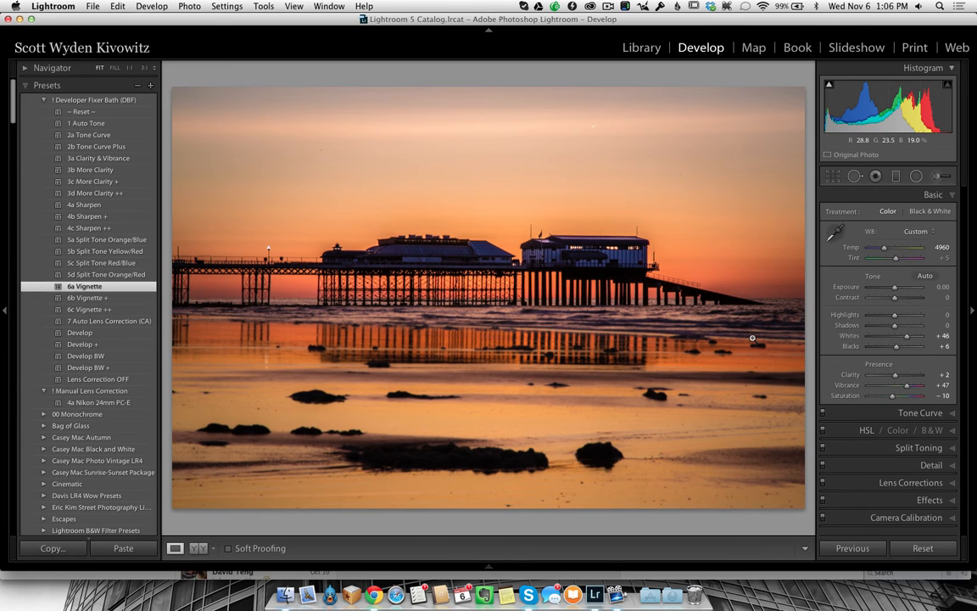
key(Right)
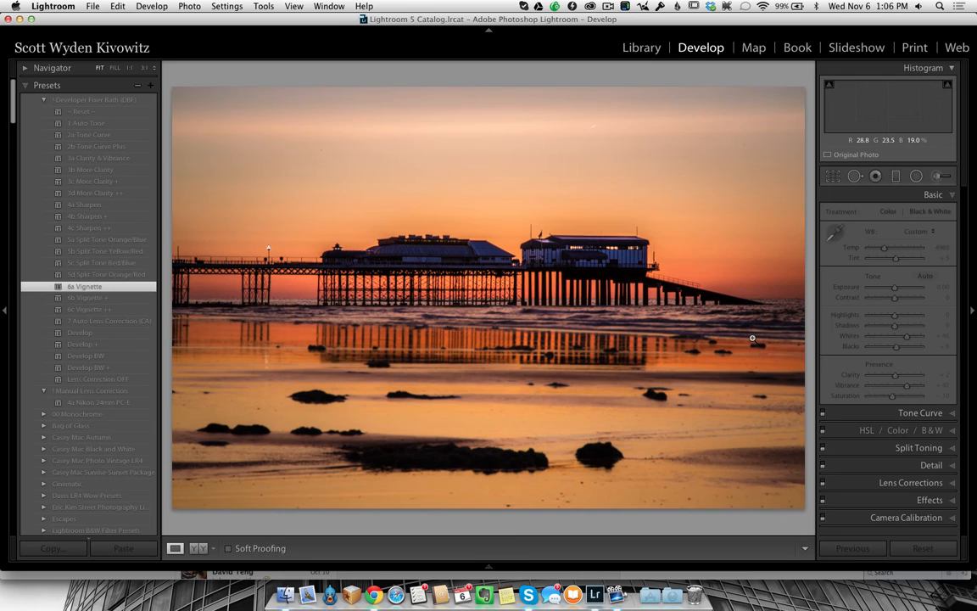
key(Right)
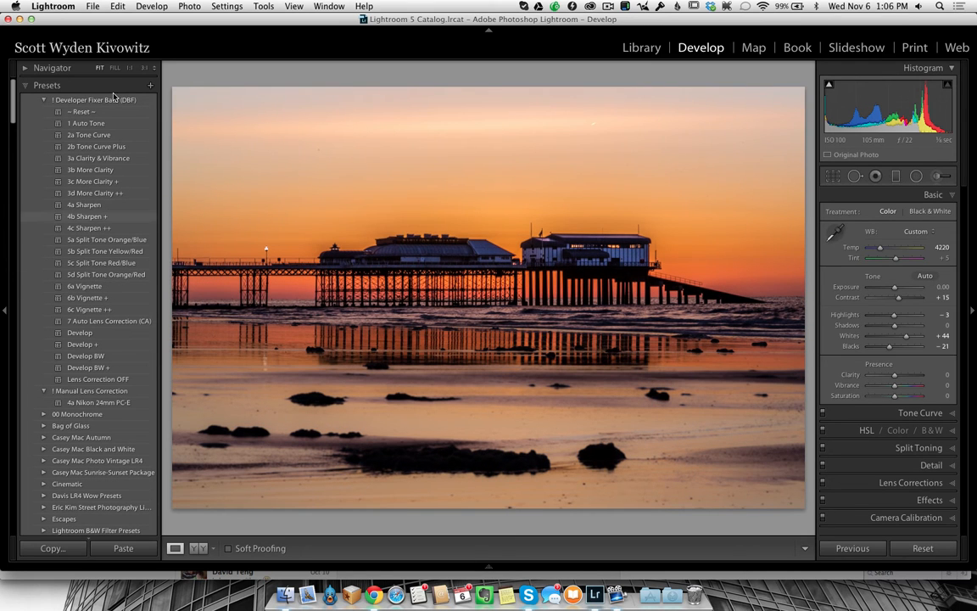
Try the 6a, 6b and 6c Vignette presets on the newly edited pier photo and settle on 6a Vignette.
click(124, 290)
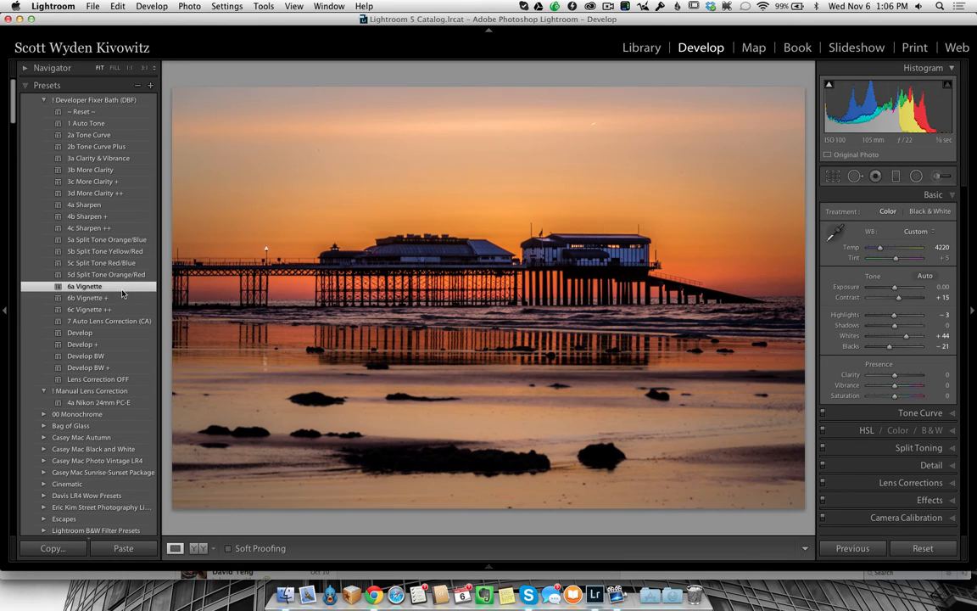
click(116, 300)
click(112, 311)
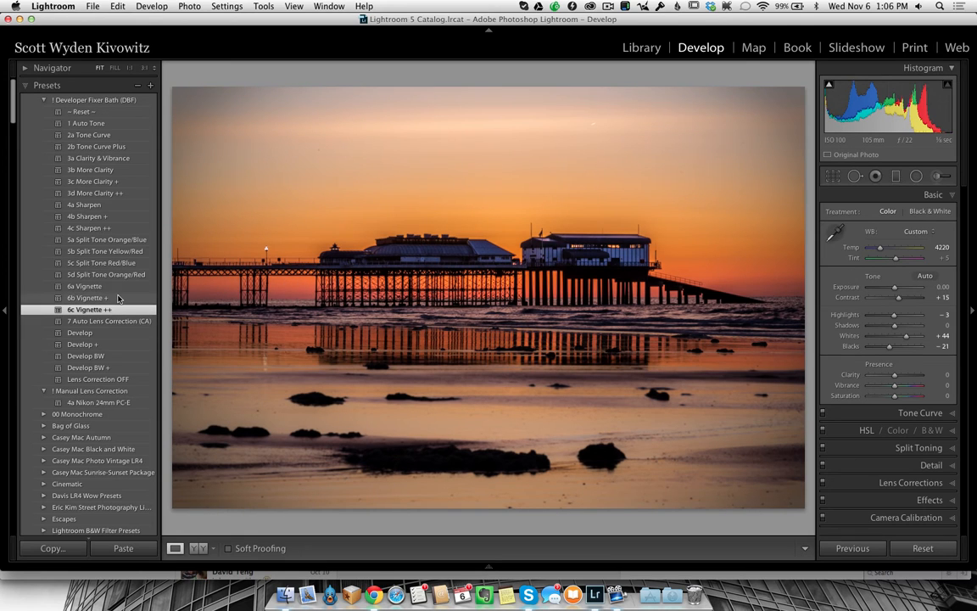
click(121, 290)
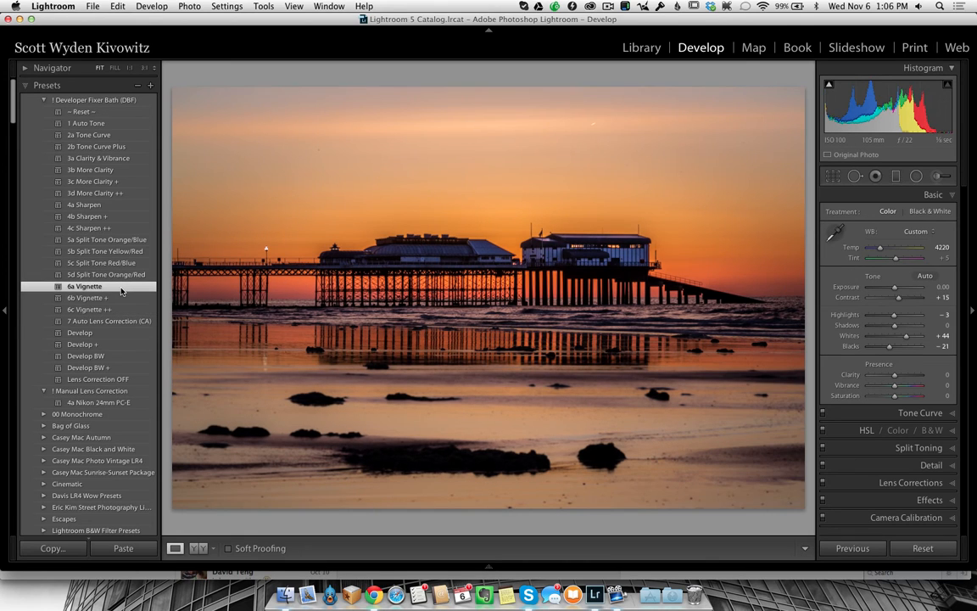
Go to the black-and-white pier photo and heal the round dark rock in the foreground with a size 75 spot.
key(Right)
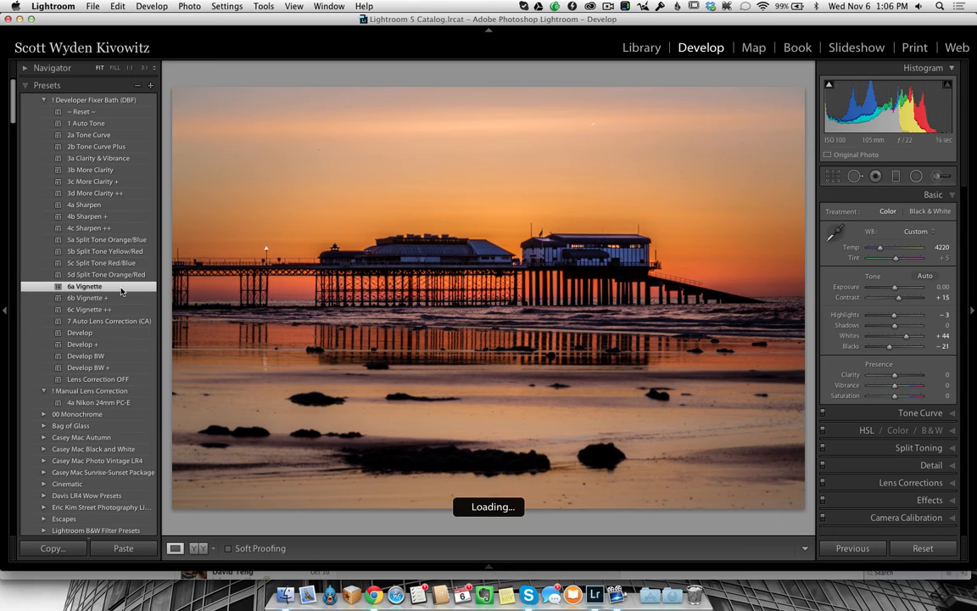
key(Right)
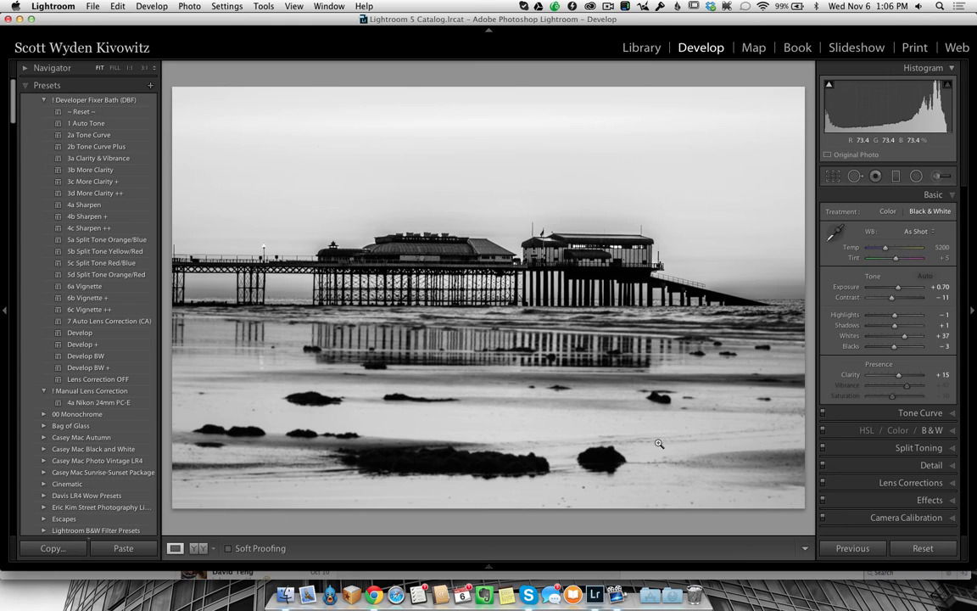
click(855, 176)
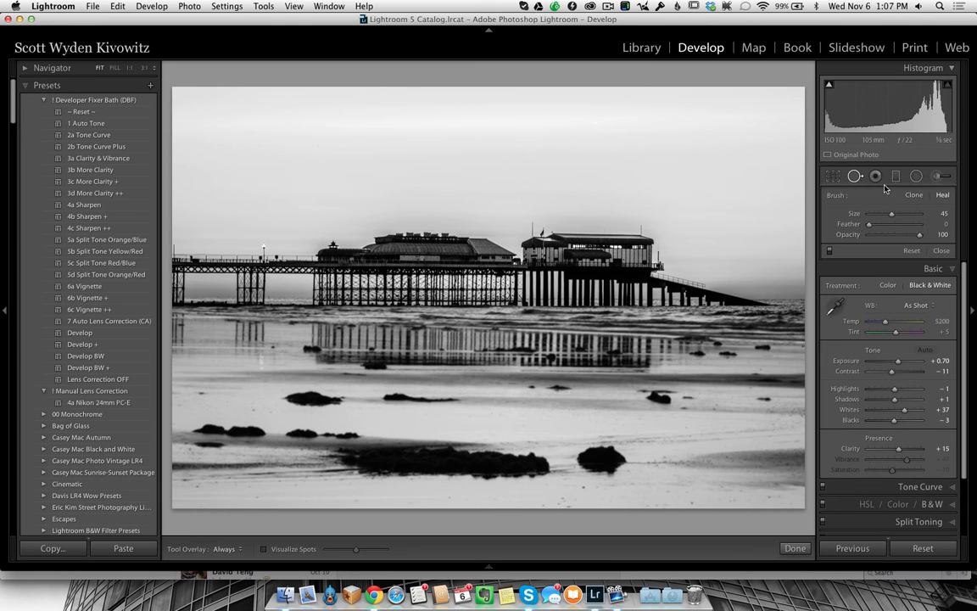
click(916, 175)
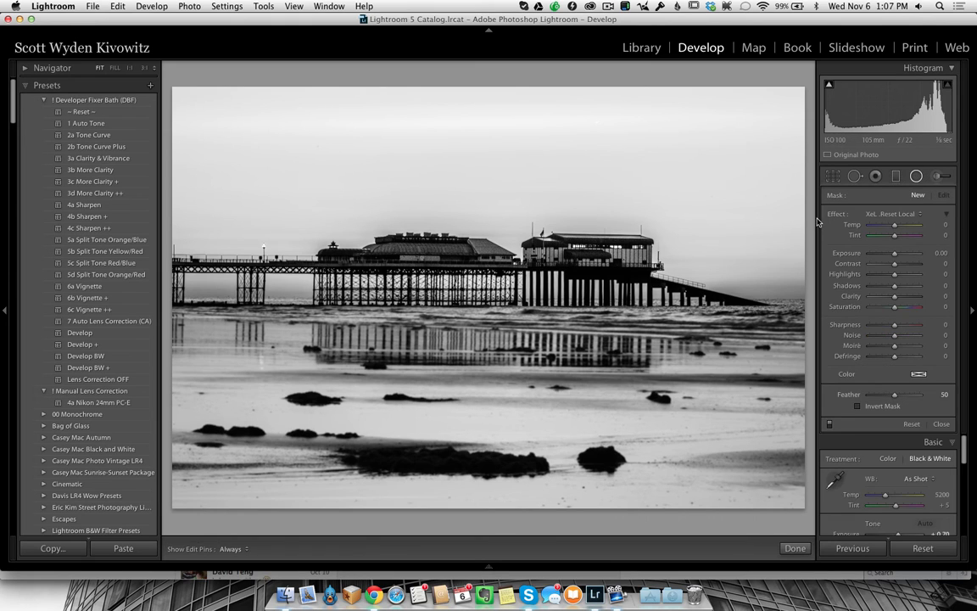
click(853, 177)
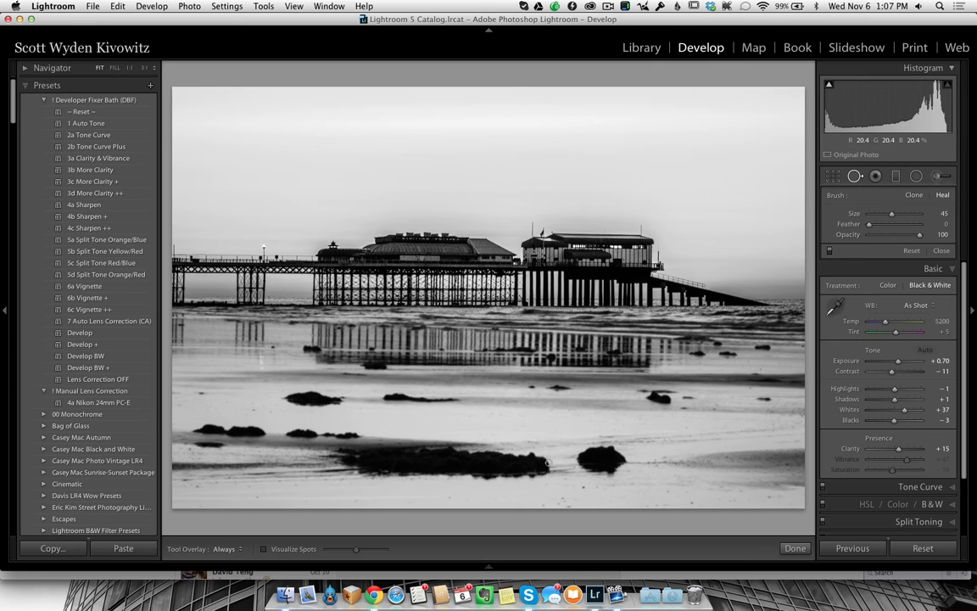
mouse_move(584, 445)
mouse_down()
mouse_move(619, 450)
mouse_move(609, 465)
mouse_move(579, 454)
mouse_move(603, 457)
mouse_up()
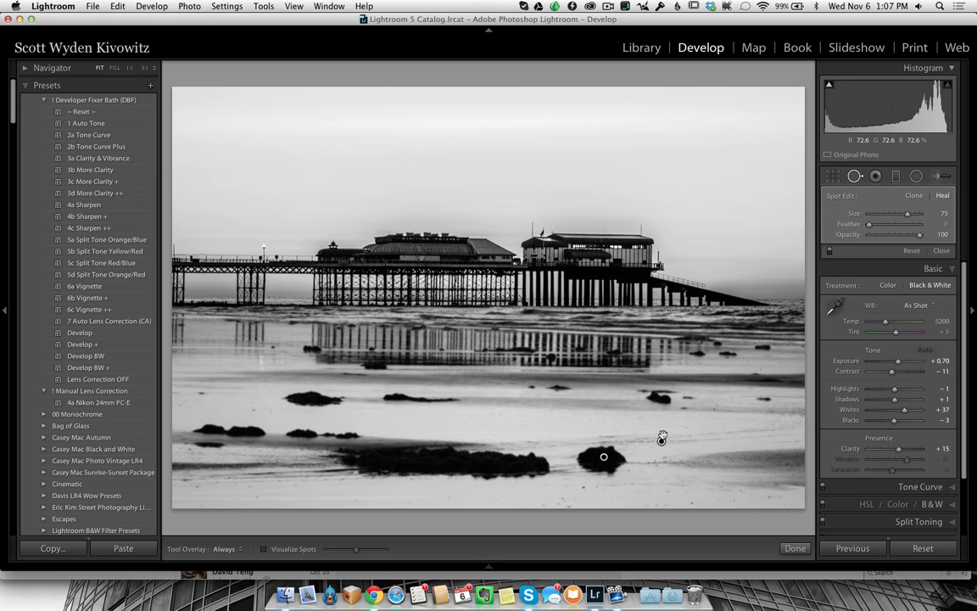
click(856, 176)
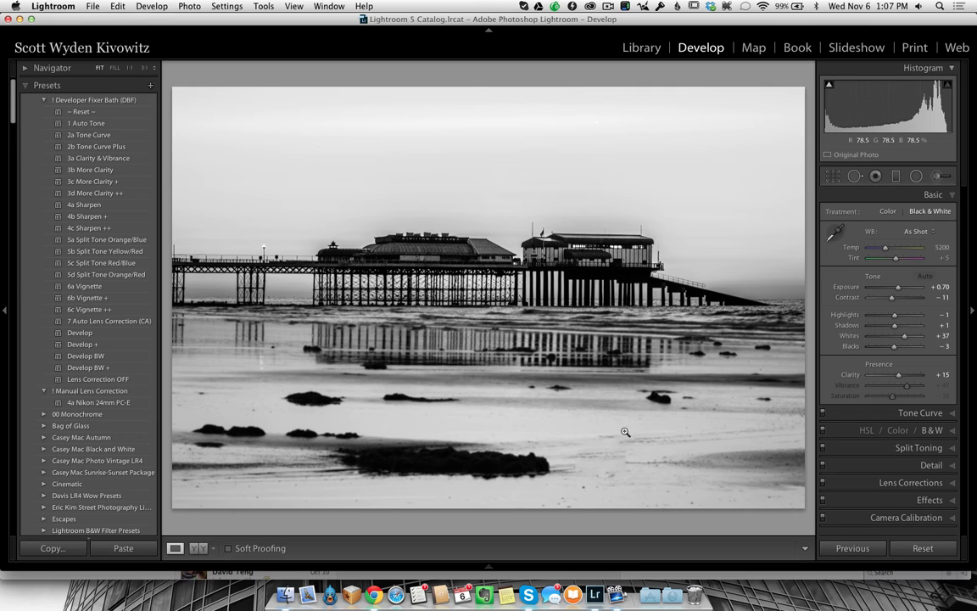
Redo the round rock's heal spot and heal the long foreground rock cluster, sampling from the sand patch with two rocks above it.
click(855, 176)
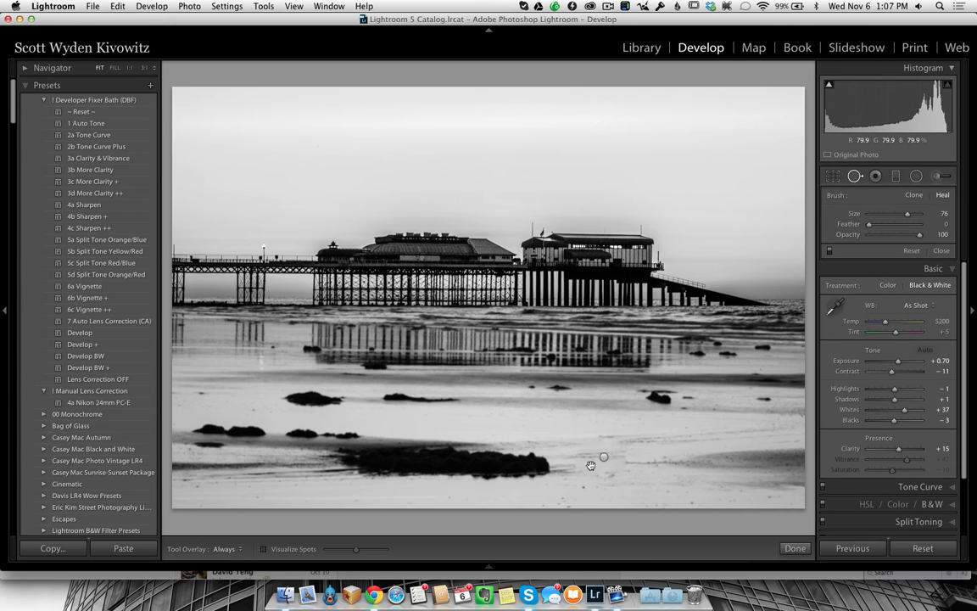
key(Delete)
mouse_move(575, 454)
mouse_down()
mouse_move(614, 448)
mouse_move(621, 460)
mouse_move(612, 470)
mouse_move(588, 459)
mouse_move(596, 454)
mouse_move(607, 458)
mouse_move(587, 467)
mouse_move(481, 451)
mouse_move(334, 453)
mouse_move(387, 476)
mouse_move(541, 472)
mouse_move(378, 458)
mouse_move(463, 447)
mouse_move(508, 461)
mouse_move(441, 458)
mouse_up()
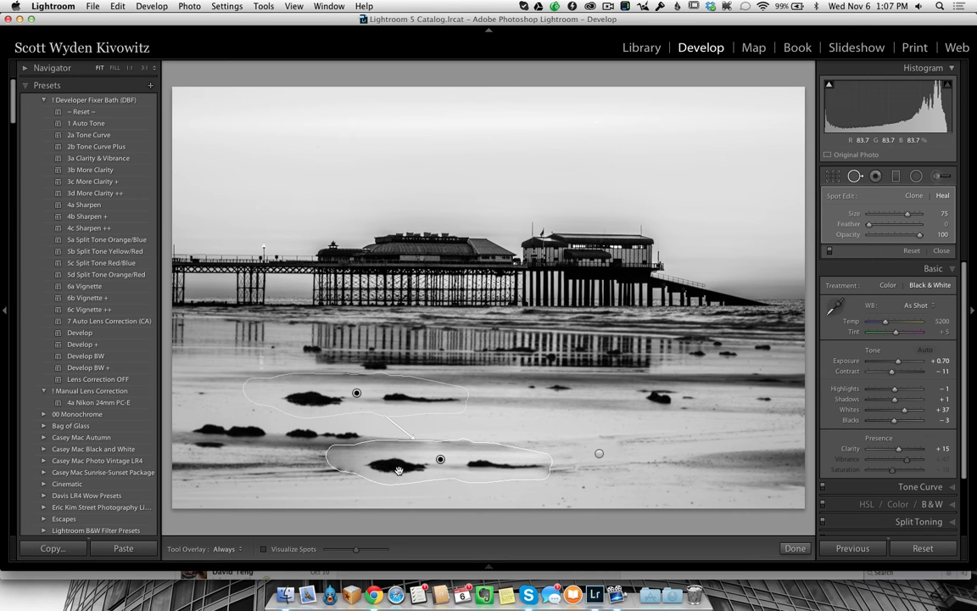
click(855, 177)
click(856, 176)
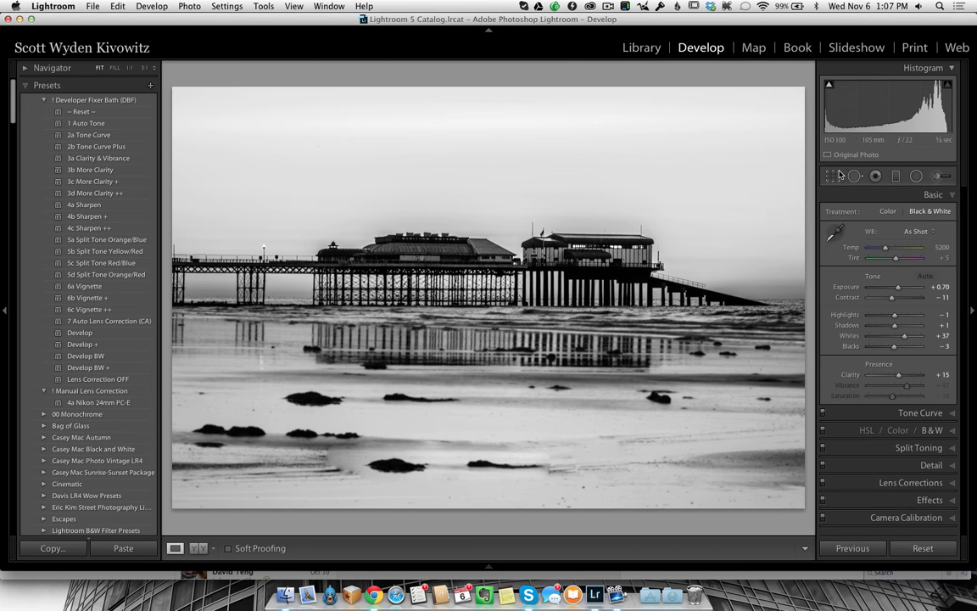
Compare the second pier photo in the Library grid side by side with Cromer Pier at Sunset .jpg, using an enlarged view without side panels.
key(super+alt+1)
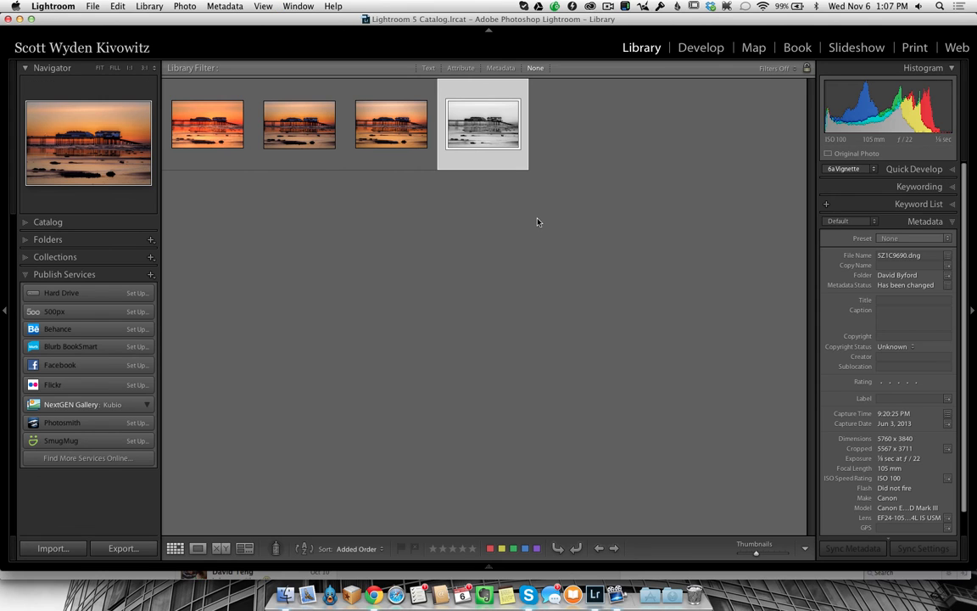
key(super+a)
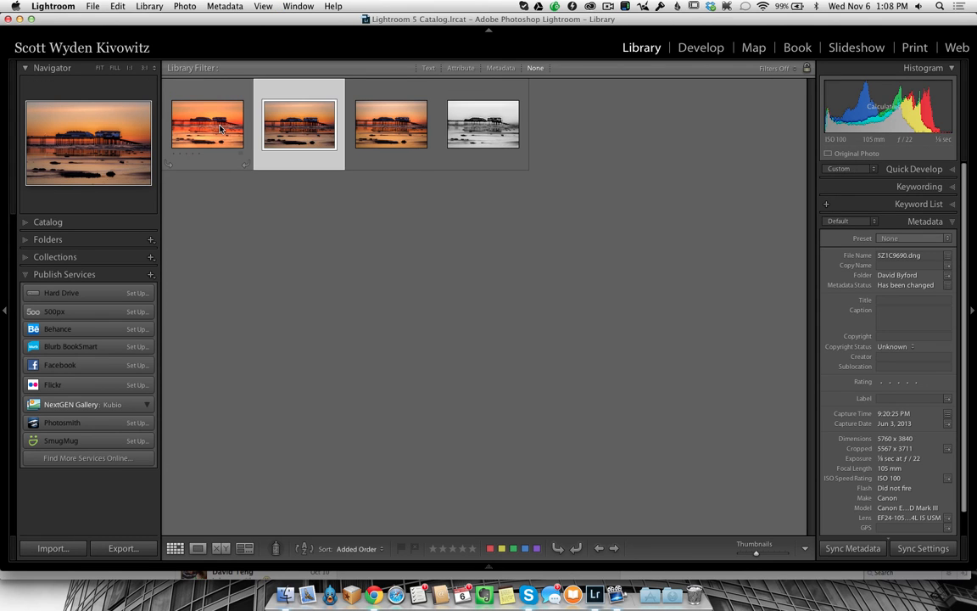
key(x)
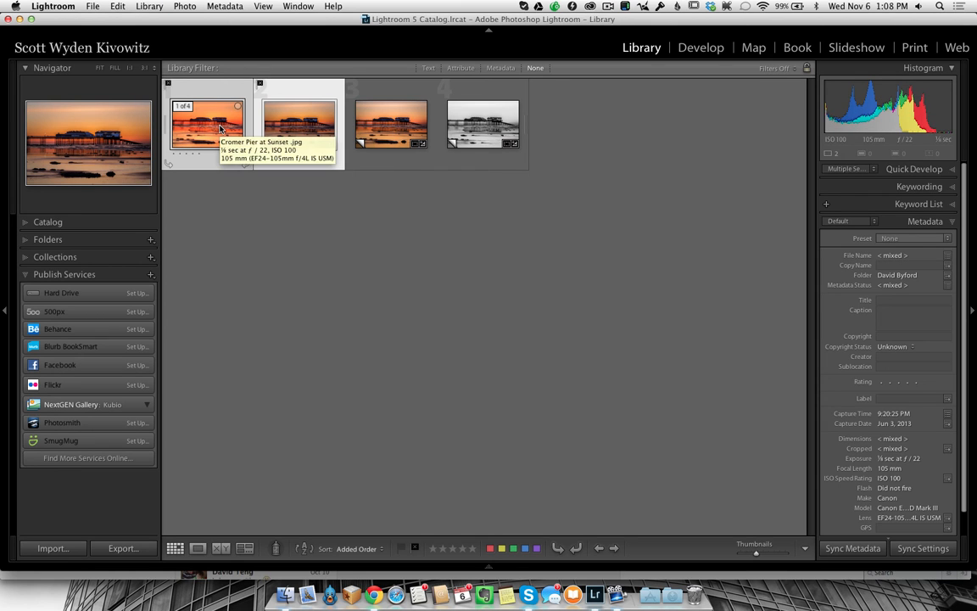
key(super+z)
key(c)
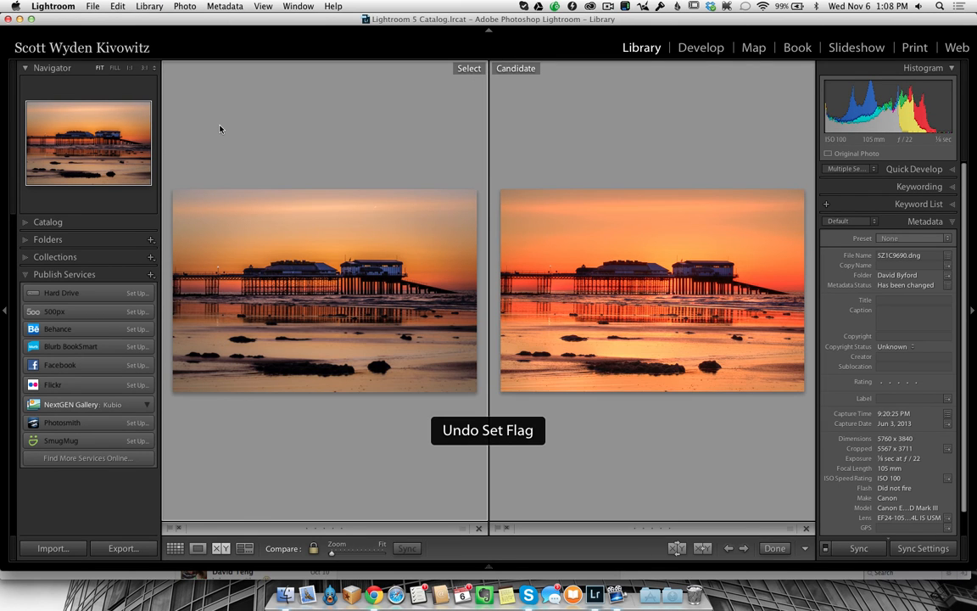
key(super+Return)
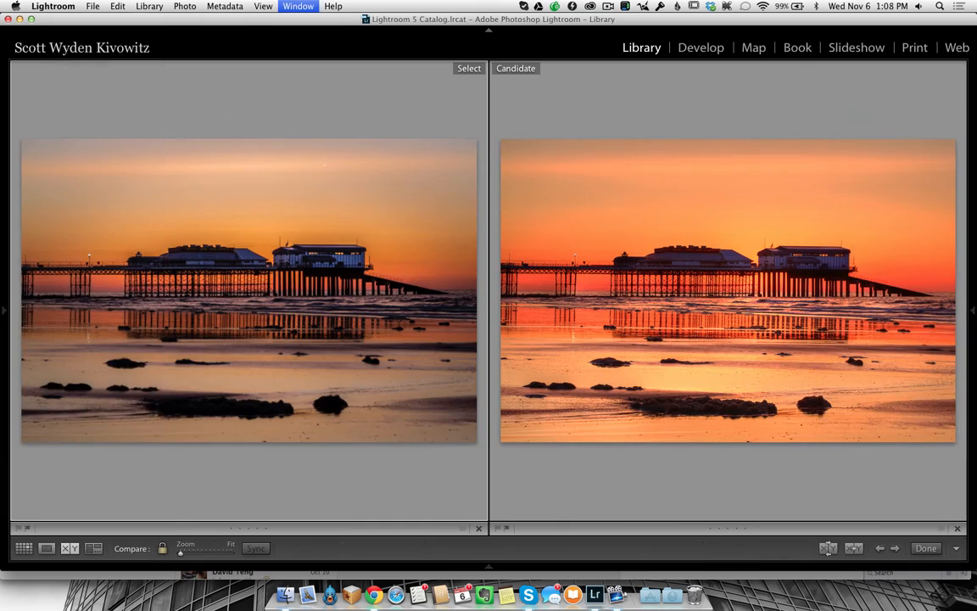
key(Escape)
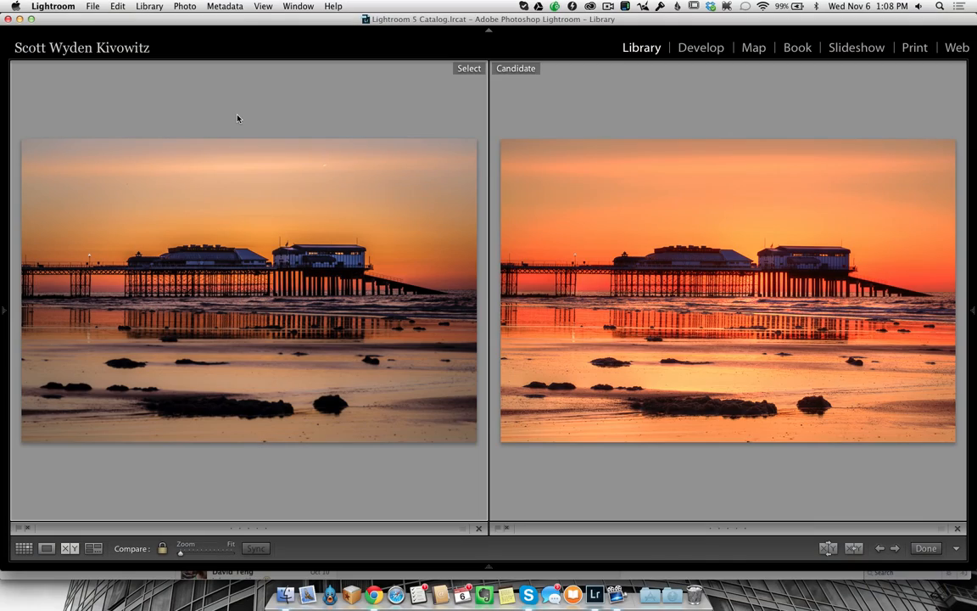